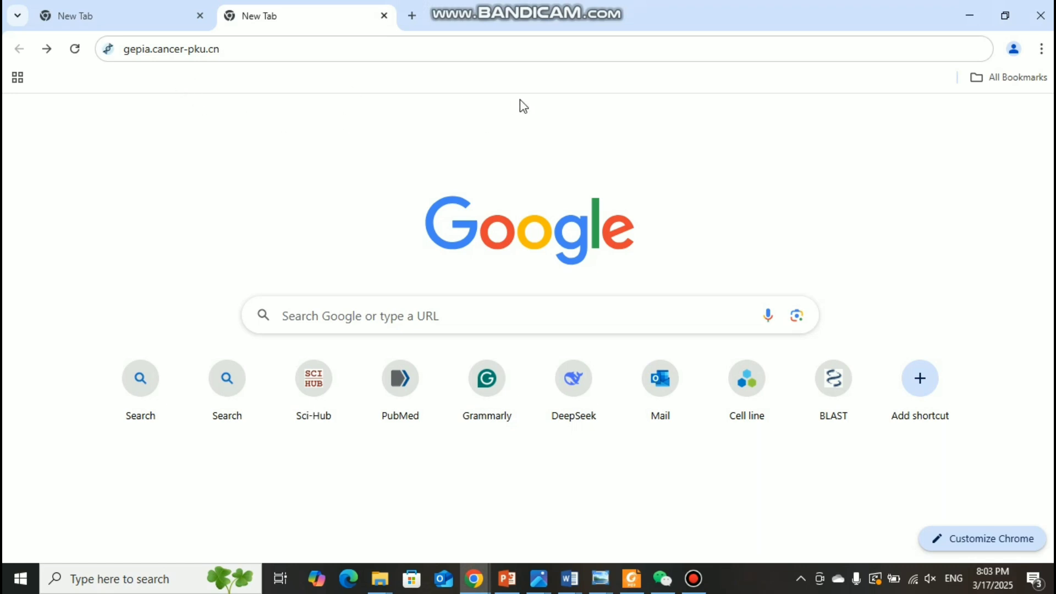
Step: Open the GEPIA website at gepia.cancer-pku.cn and look over its home page
left_click(456, 42)
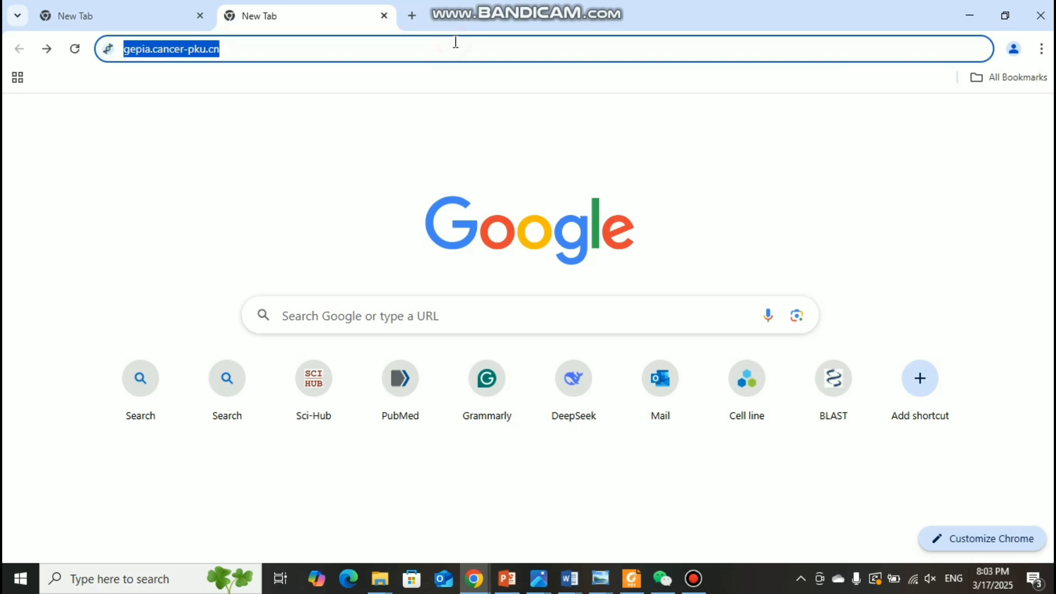
key("Return")
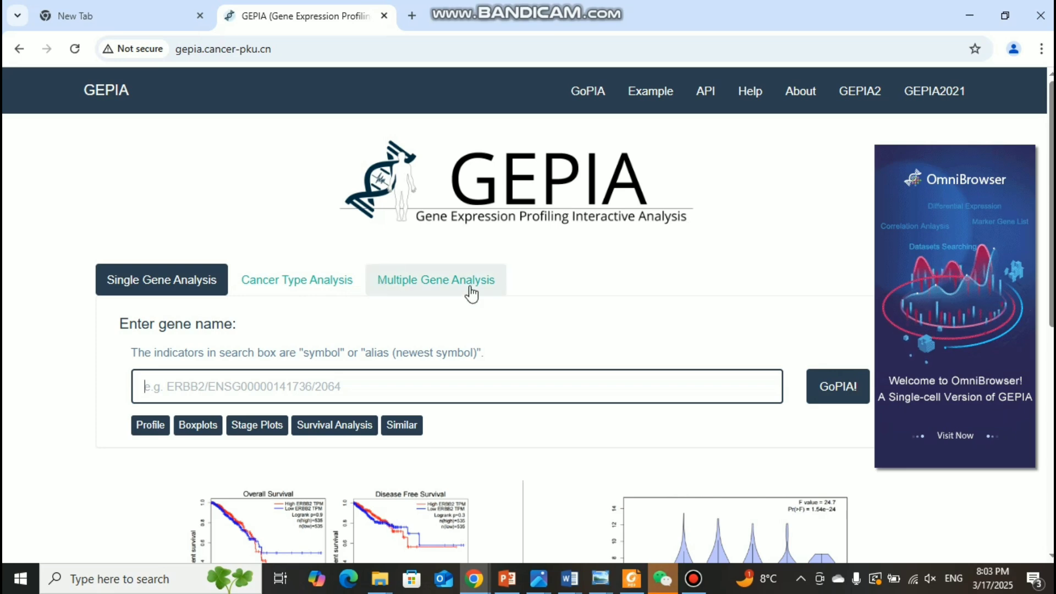
scroll(636, 313, "down", 1)
scroll(636, 313, "down", 3)
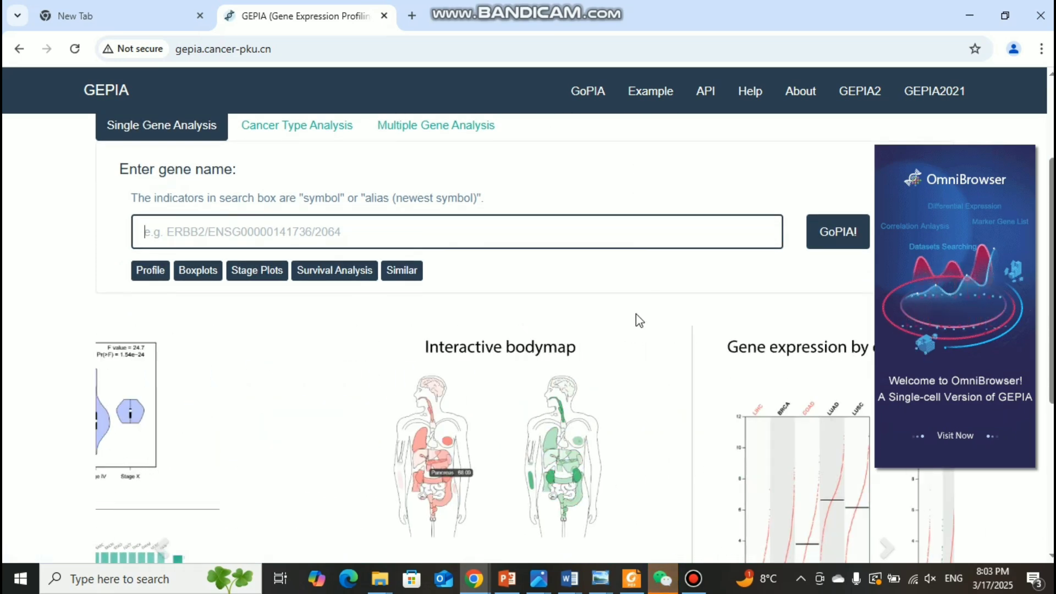
scroll(556, 348, "down", 4)
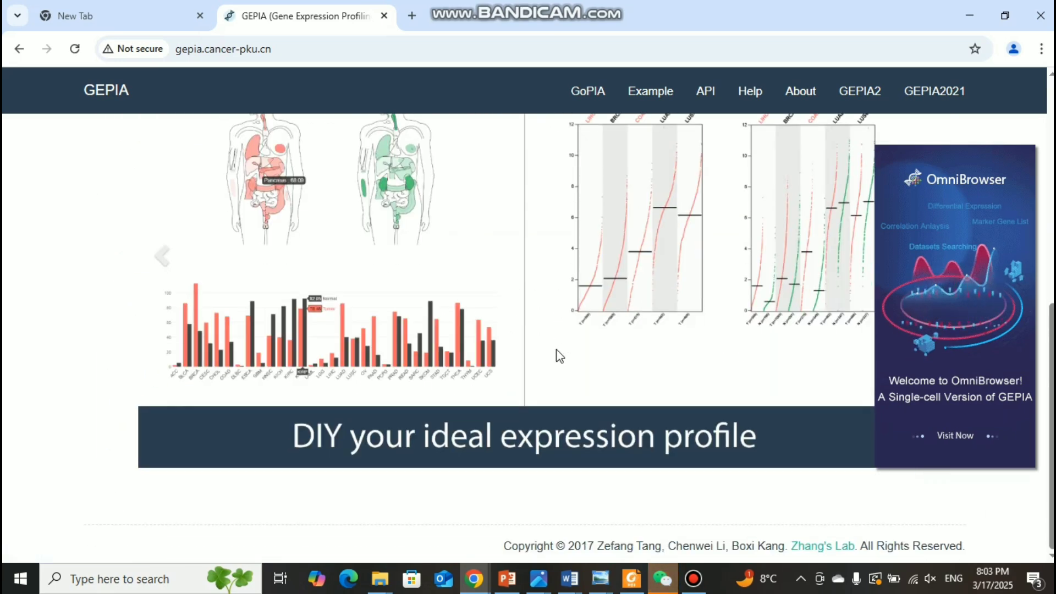
scroll(556, 348, "up", 7)
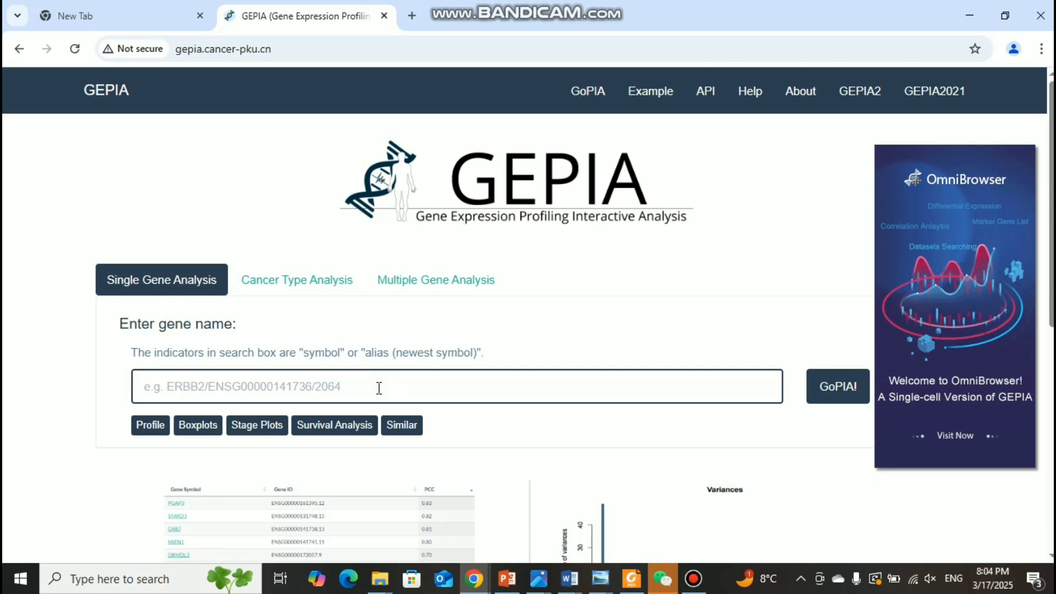
Step: Run a single gene analysis for the gene EGFR
type("E")
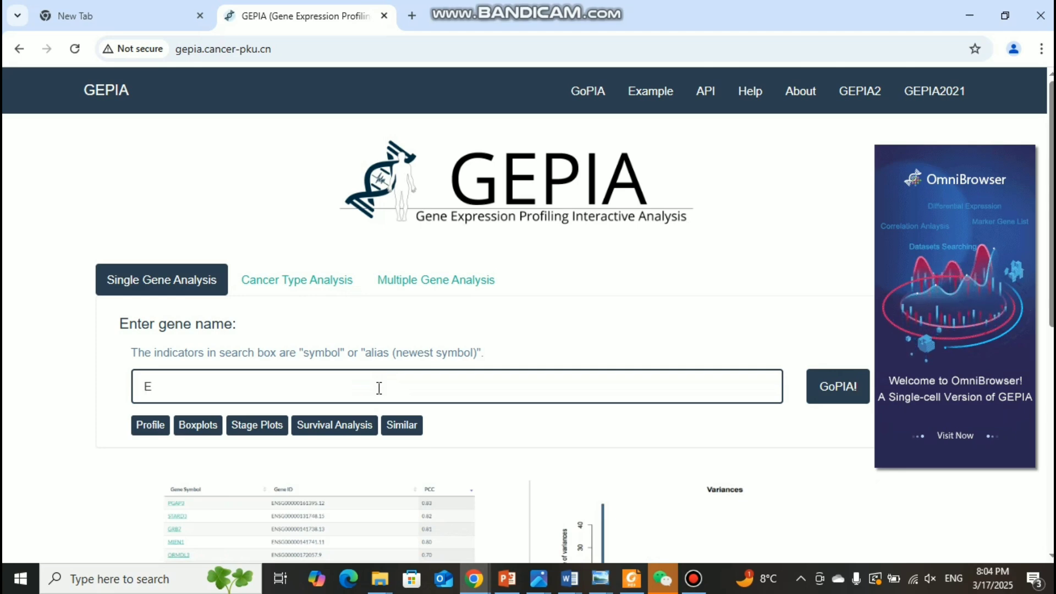
type("GFR")
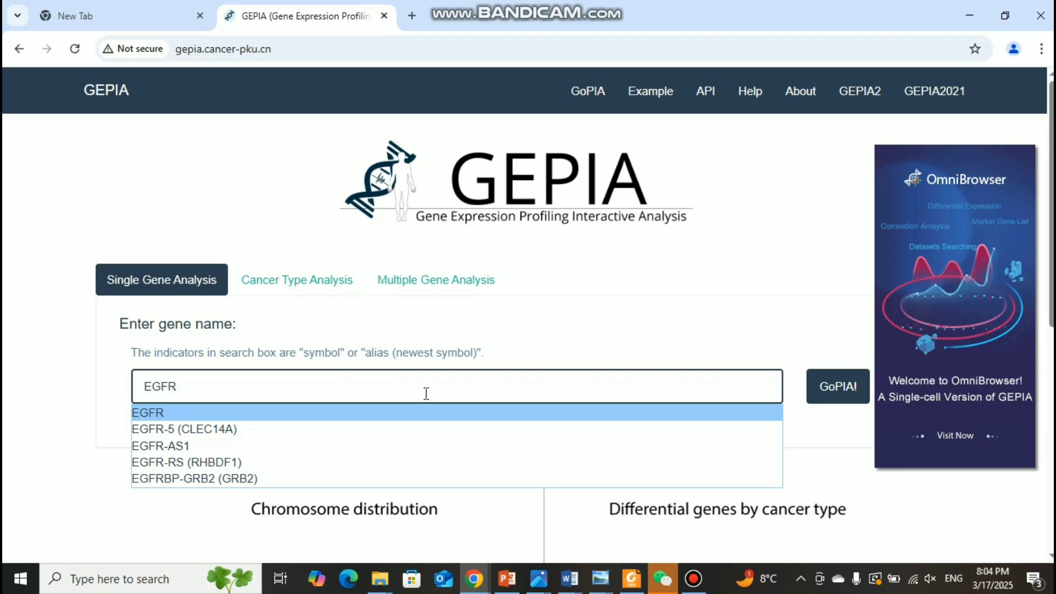
left_click(837, 387)
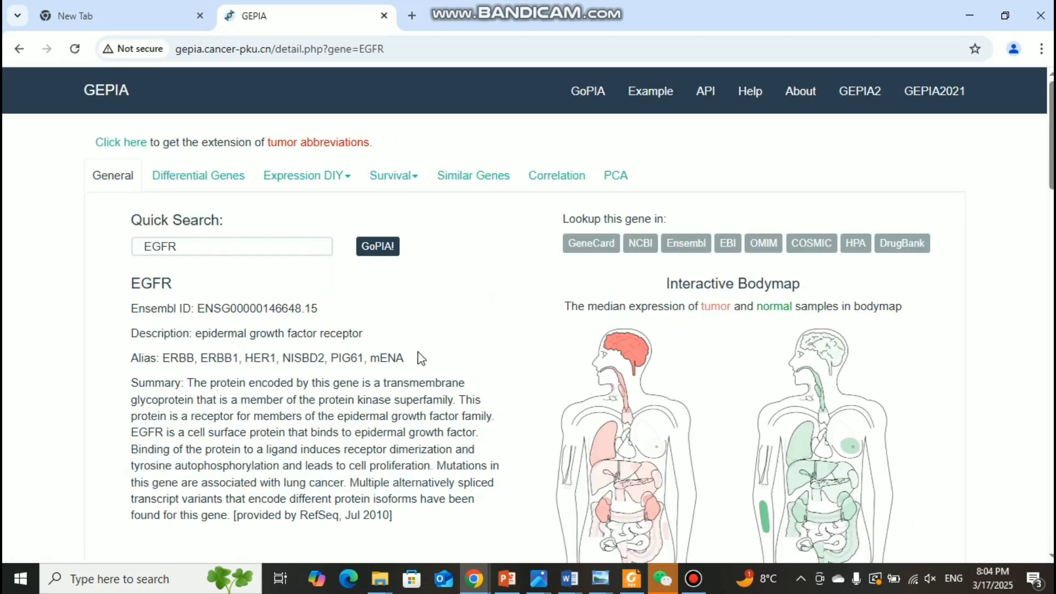
Step: Look through the general EGFR results and open the Boxplot form under Expression DIY
scroll(422, 358, "down", 10)
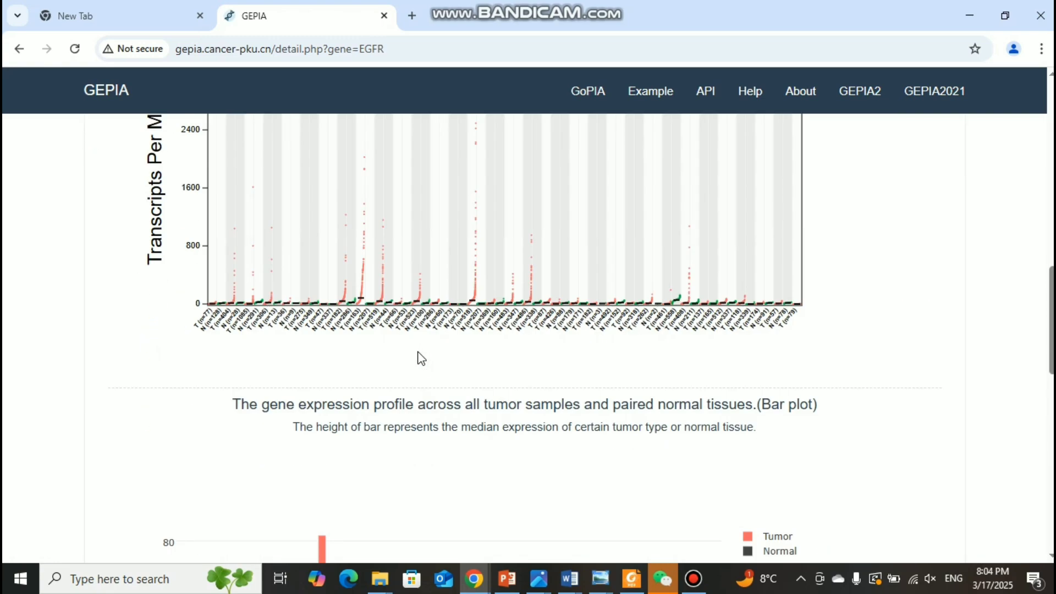
scroll(416, 313, "down", 10)
scroll(415, 314, "up", 5)
scroll(416, 319, "down", 5)
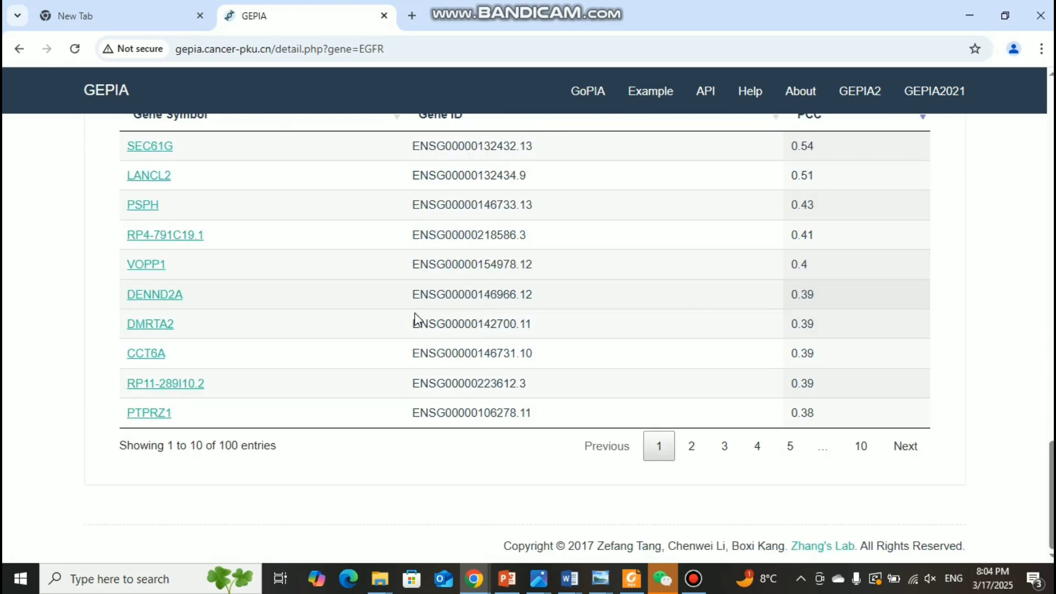
scroll(417, 319, "up", 20)
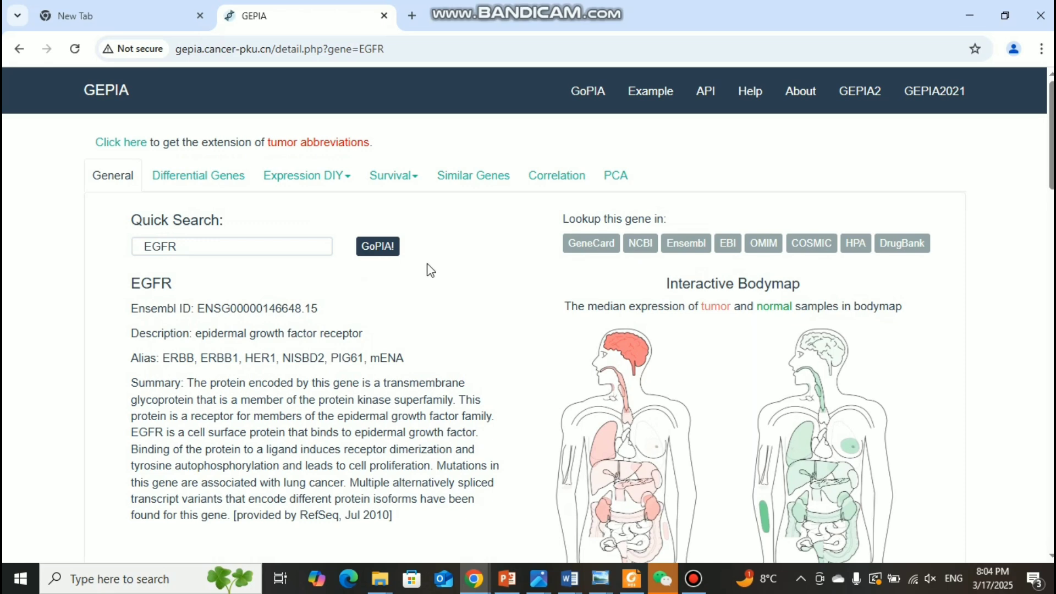
left_click(347, 181)
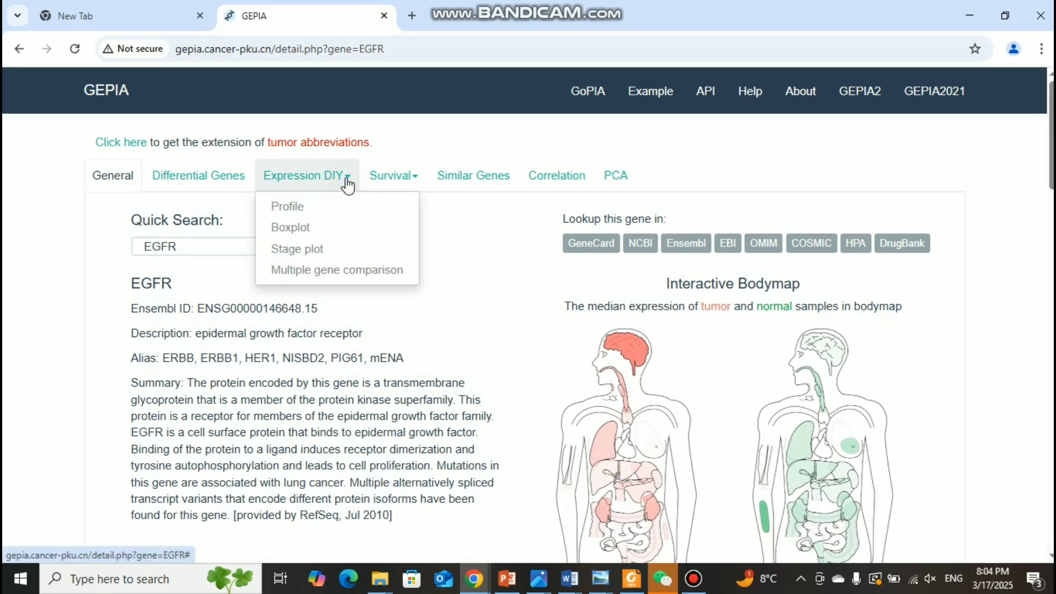
left_click(289, 238)
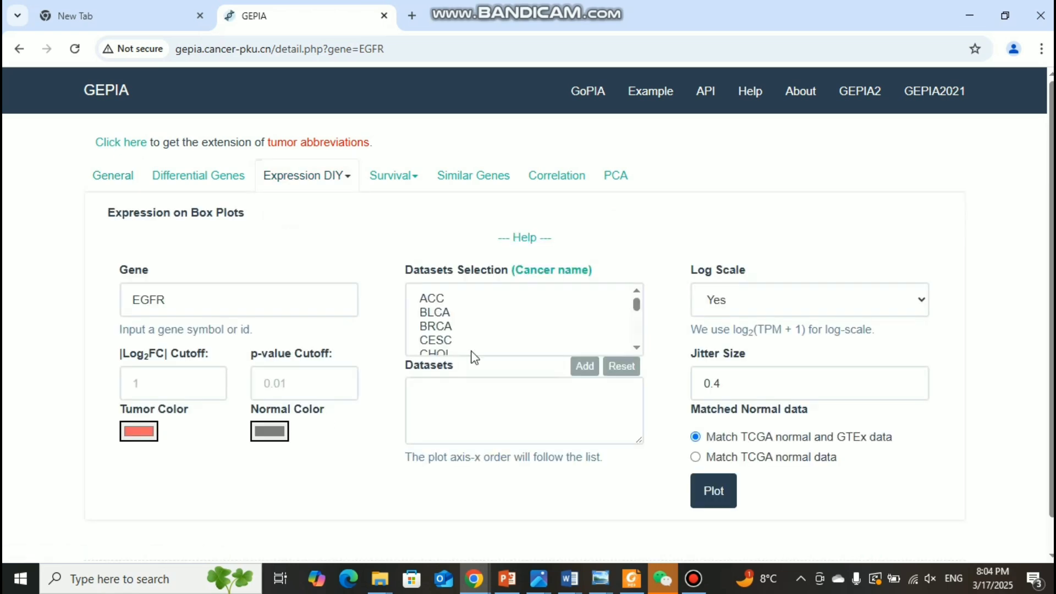
Step: Examine the cancer type abbreviations available in the dataset selection list for the box plot
scroll(461, 327, "down", 5)
scroll(461, 327, "up", 5)
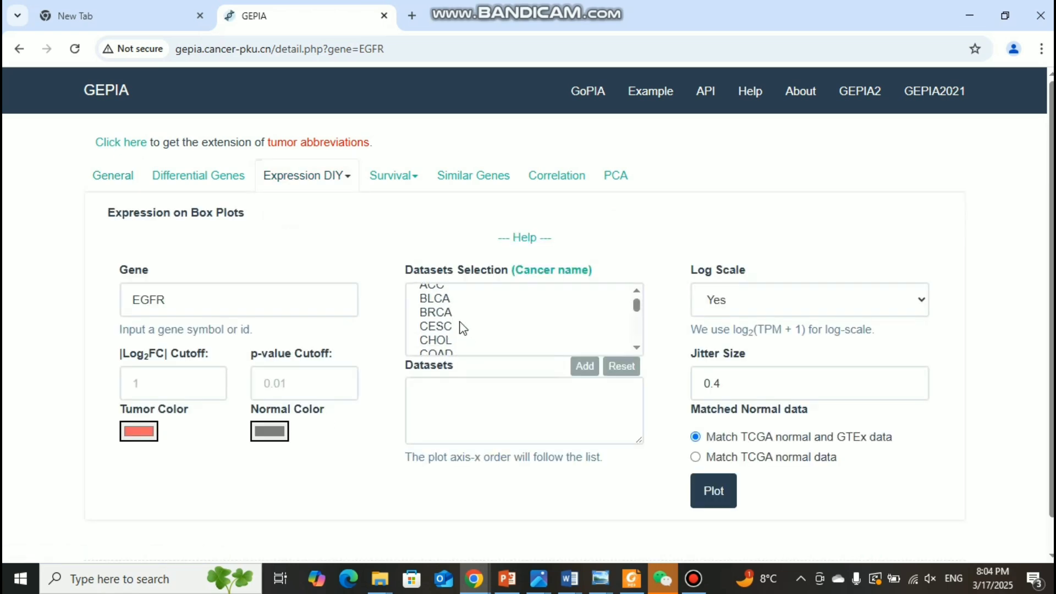
scroll(461, 328, "down", 6)
scroll(462, 314, "up", 10)
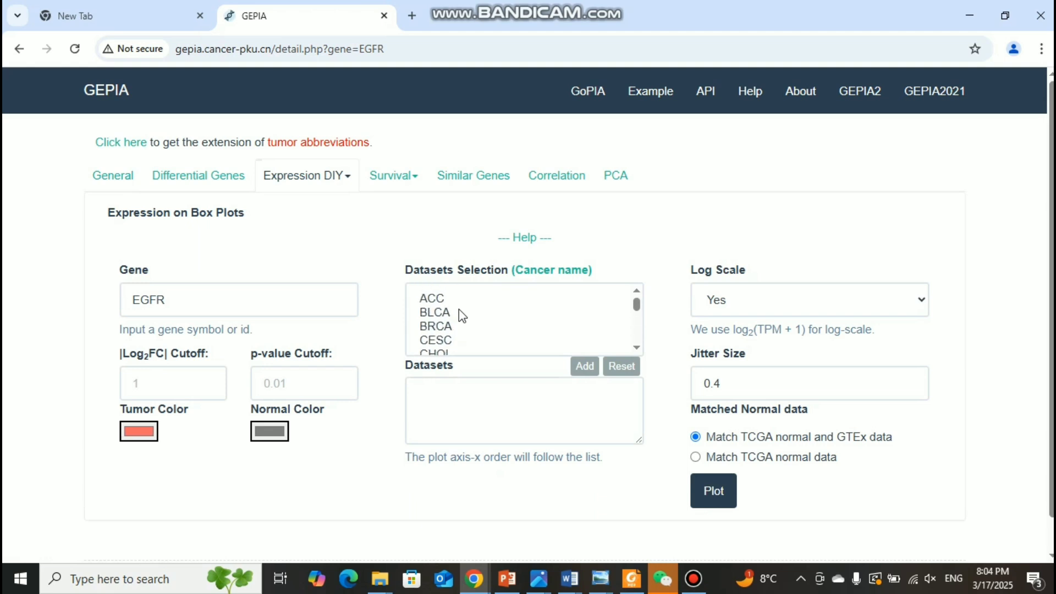
scroll(596, 309, "down", 3)
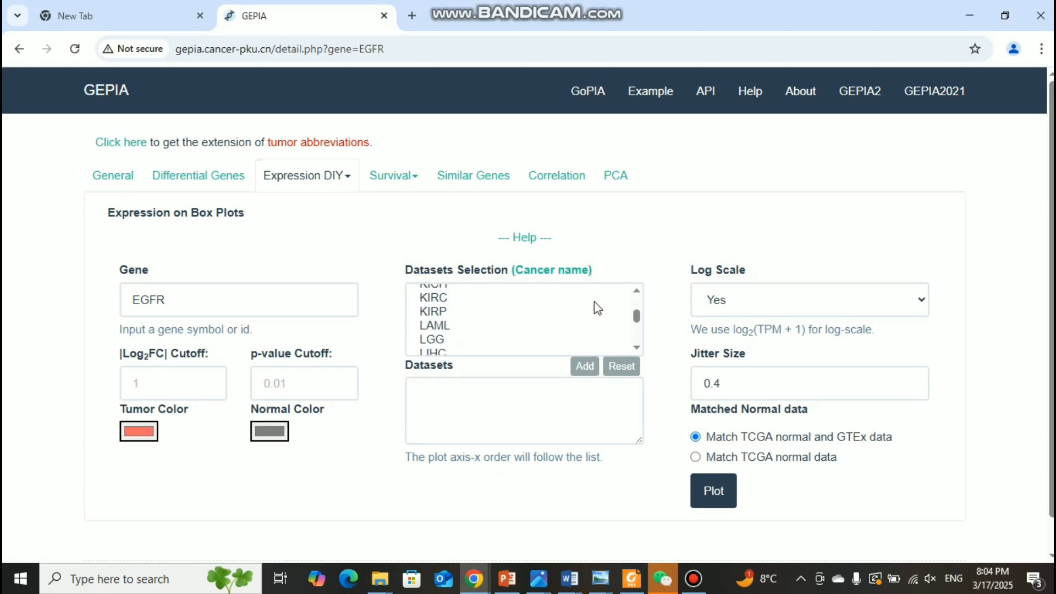
scroll(596, 309, "up", 3)
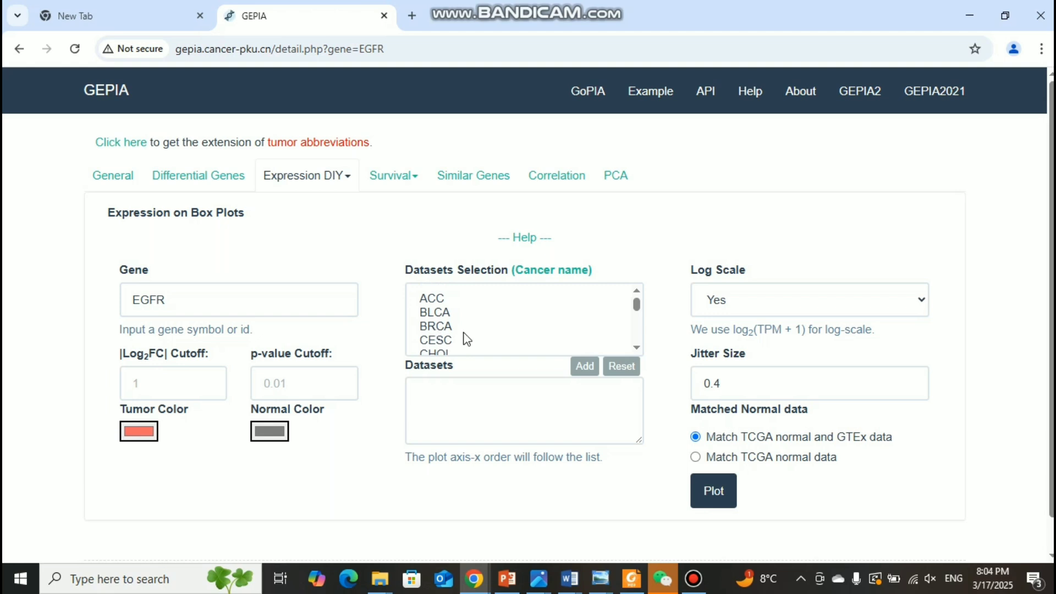
scroll(503, 336, "down", 5)
scroll(502, 334, "up", 5)
scroll(461, 325, "down", 6)
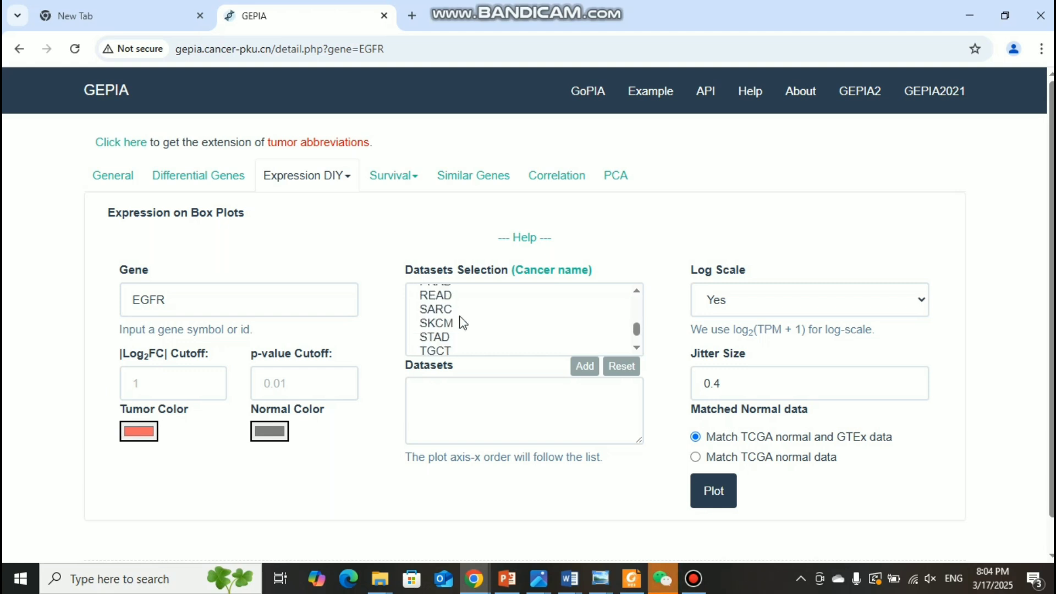
scroll(460, 323, "down", 2)
scroll(460, 323, "up", 2)
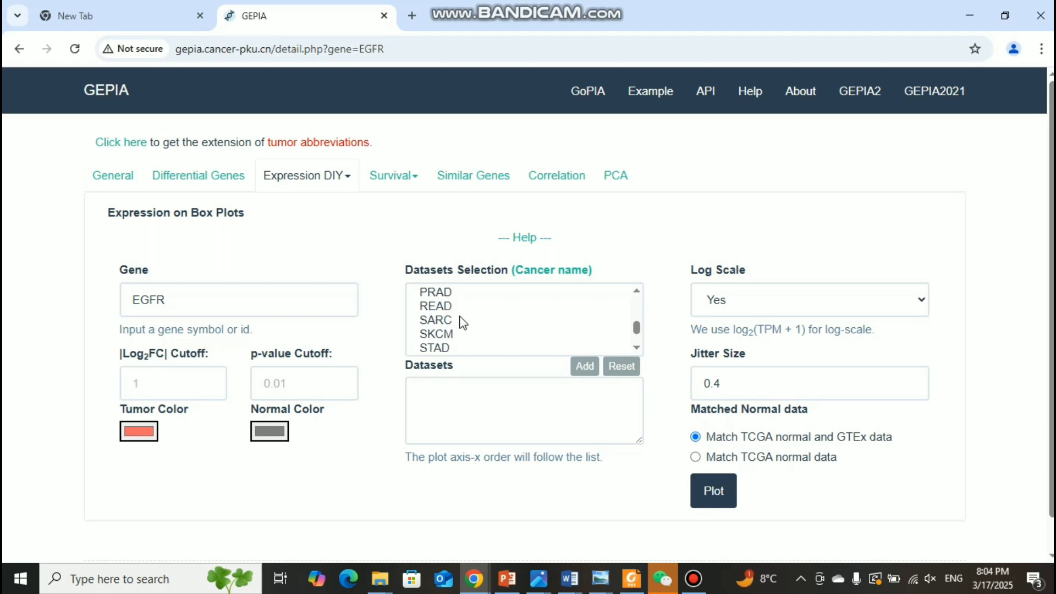
Step: Add the KIRC dataset and generate the EGFR expression box plot
scroll(462, 323, "up", 4)
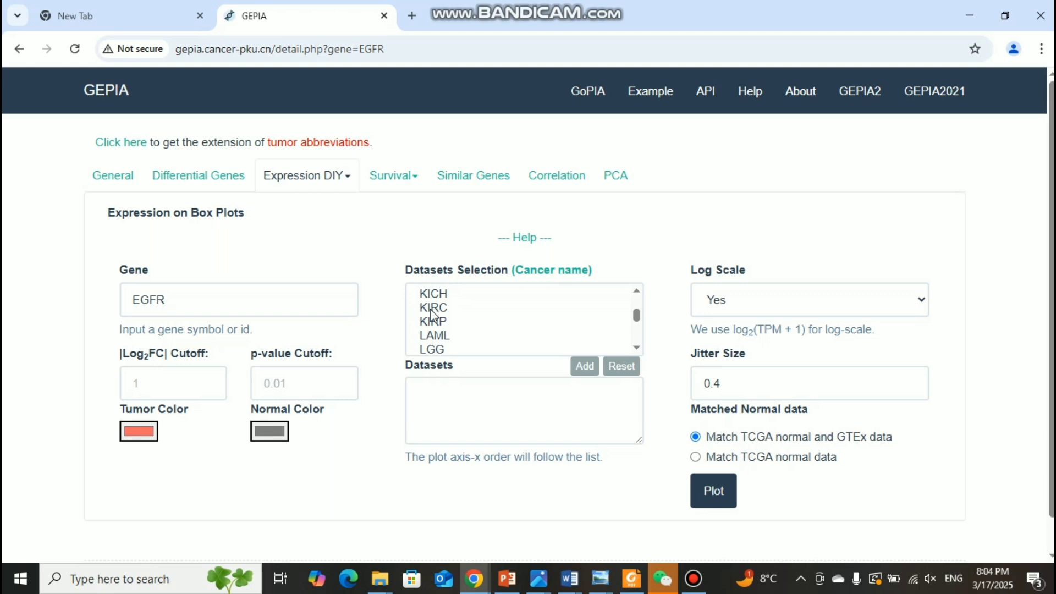
left_click(432, 308)
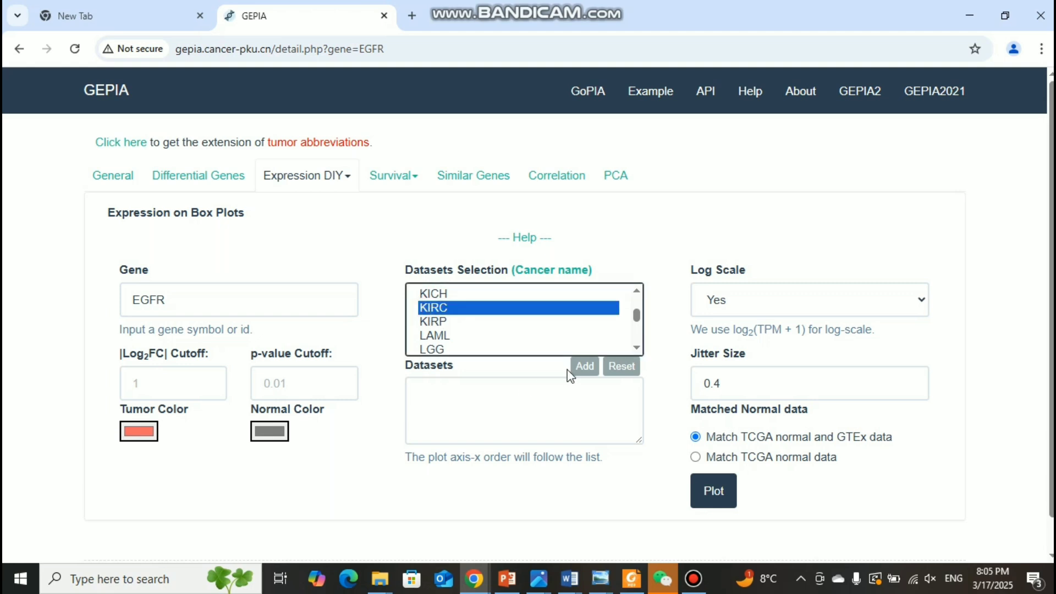
left_click(581, 368)
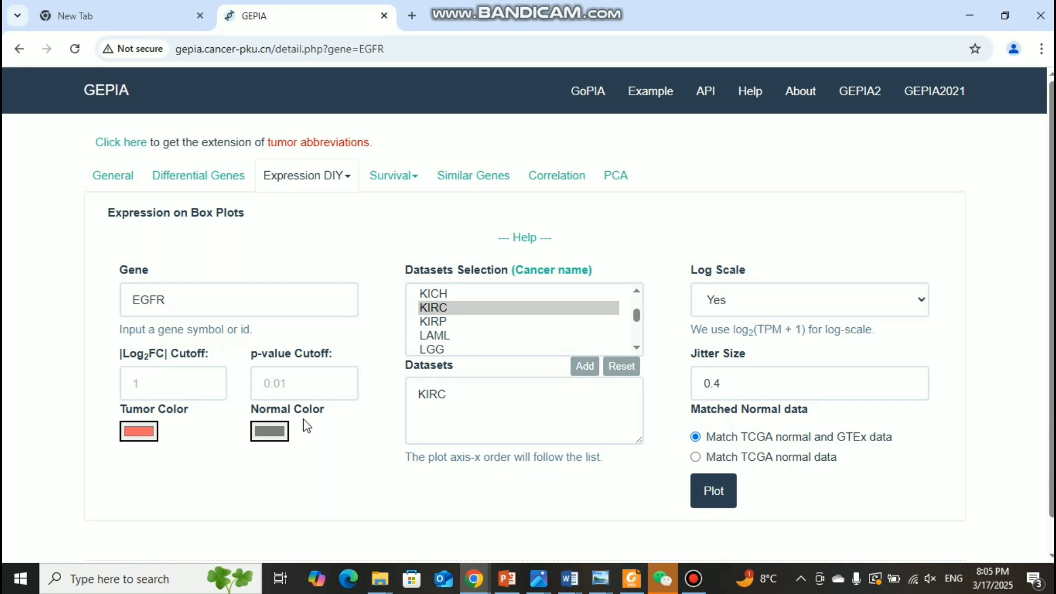
left_click(720, 496)
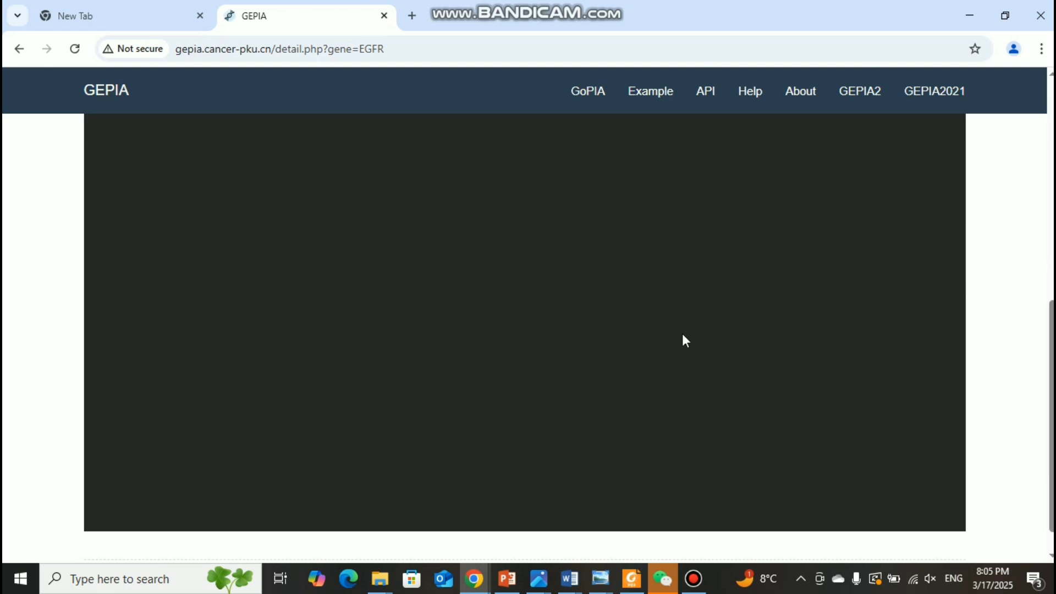
Step: Examine the EGFR box plot comparing tumor and normal expression in KIRC
scroll(682, 333, "up", 4)
scroll(682, 334, "down", 3)
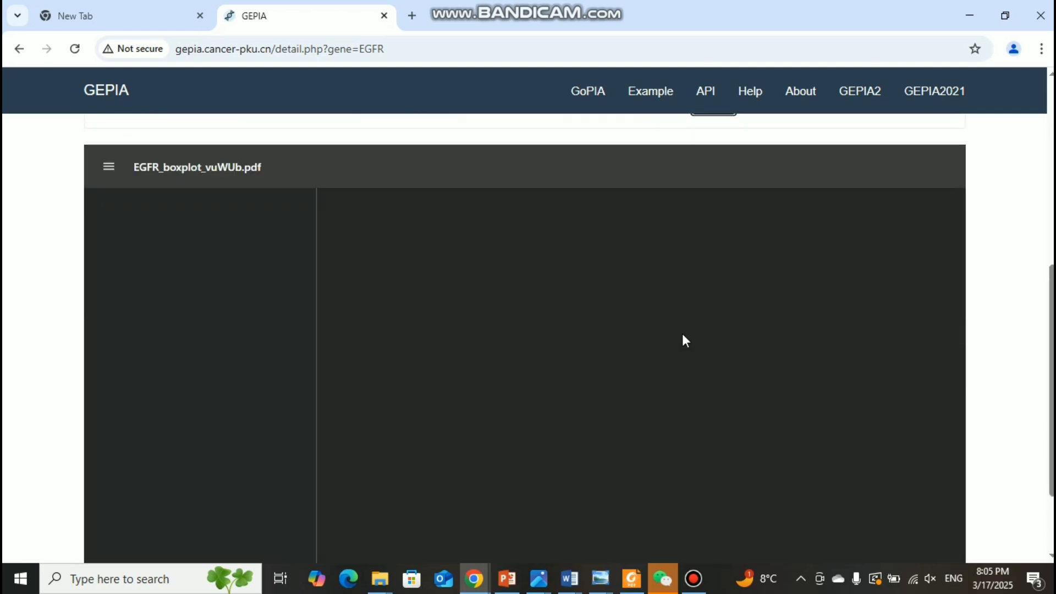
scroll(723, 369, "down", 3)
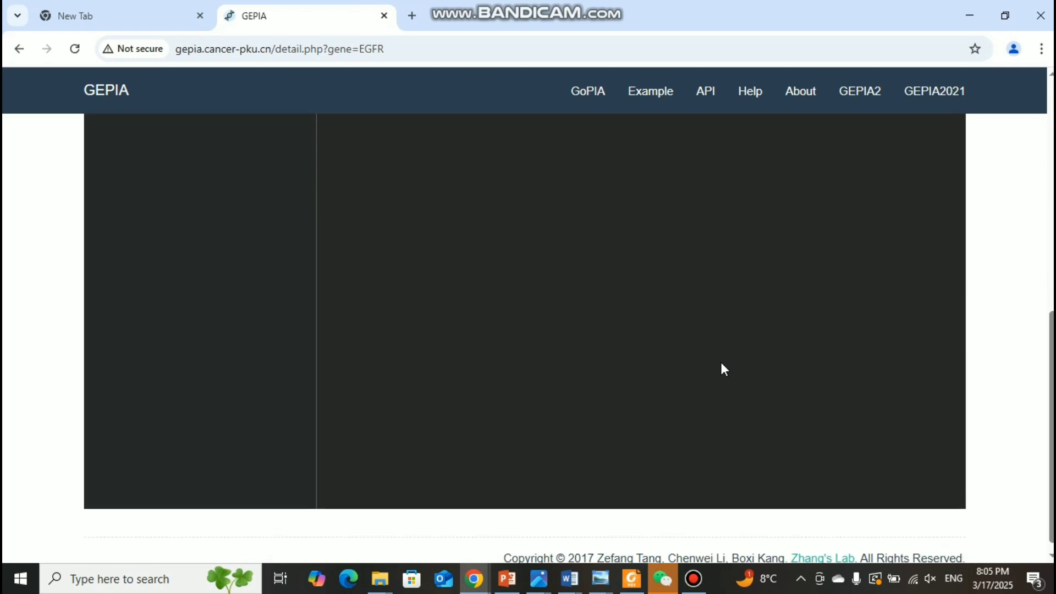
scroll(724, 369, "up", 3)
scroll(724, 369, "down", 3)
scroll(724, 369, "up", 2)
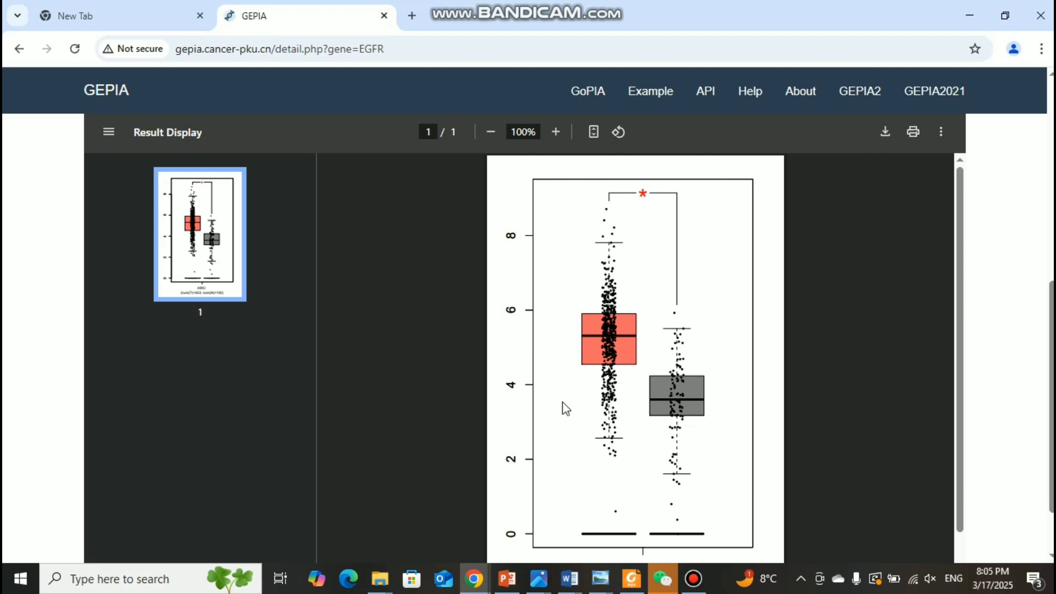
scroll(566, 409, "down", 1)
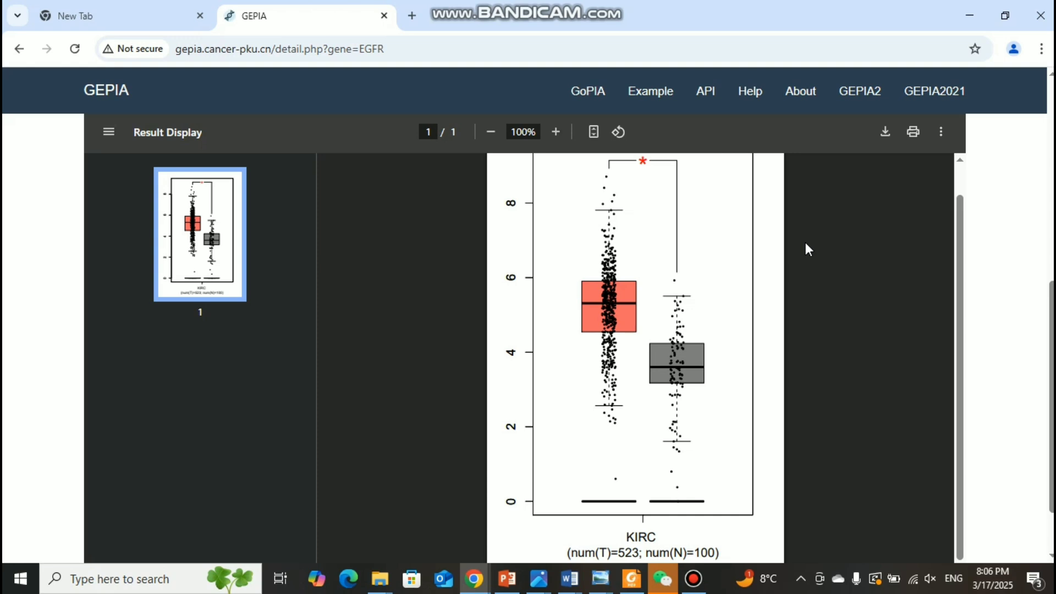
scroll(1007, 286, "up", 8)
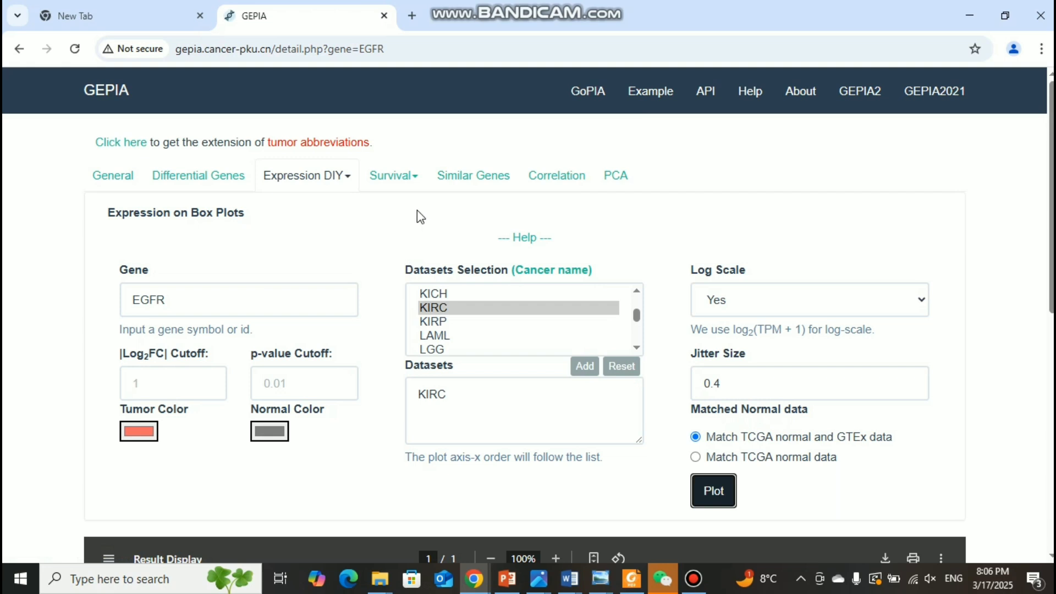
Step: Open the Survival Plots form for EGFR and add KIRC to its datasets
left_click(416, 182)
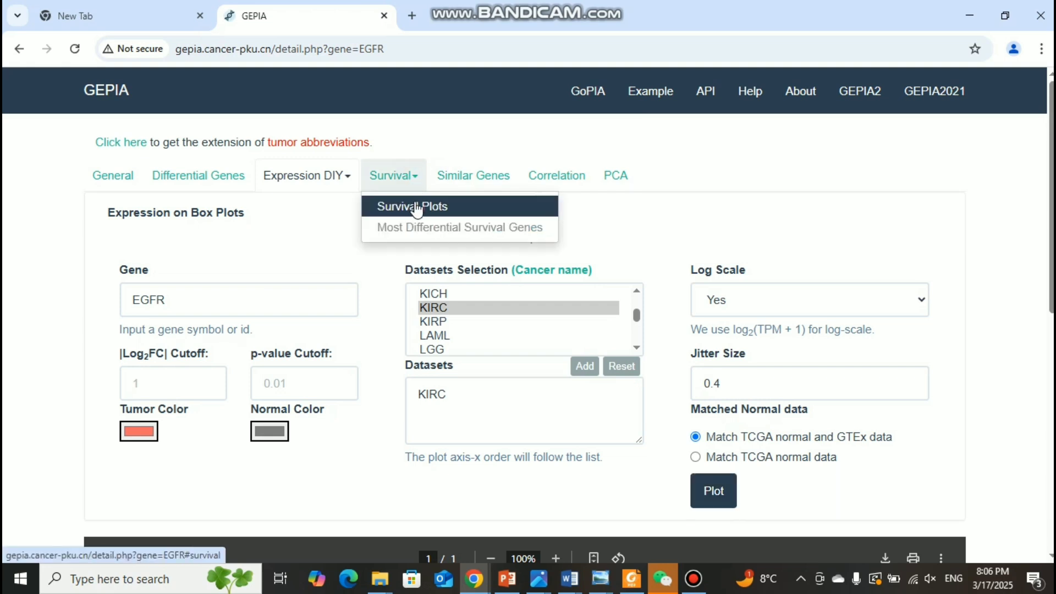
left_click(417, 208)
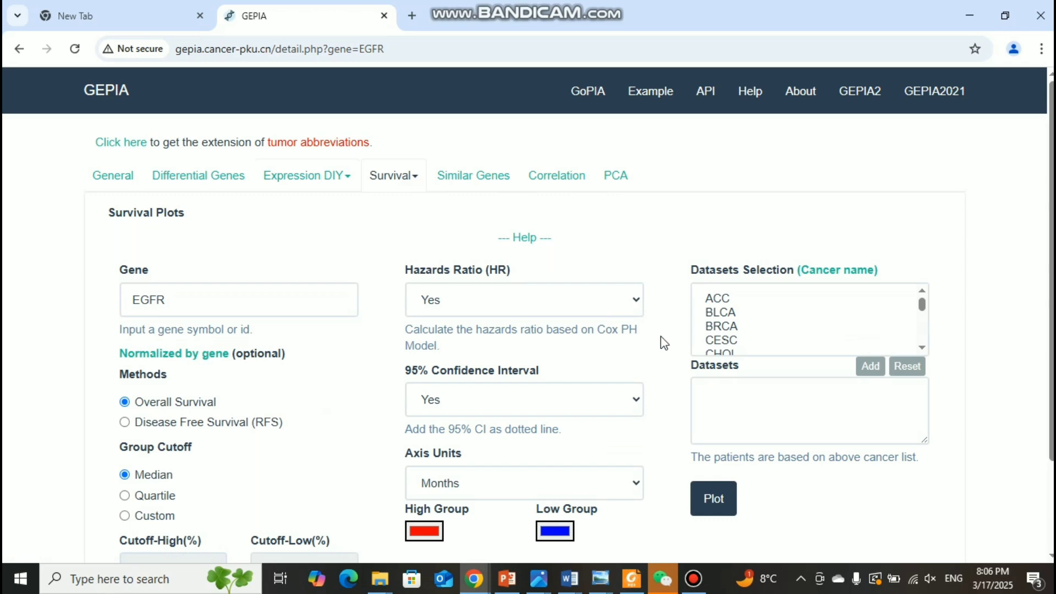
scroll(664, 349, "down", 2)
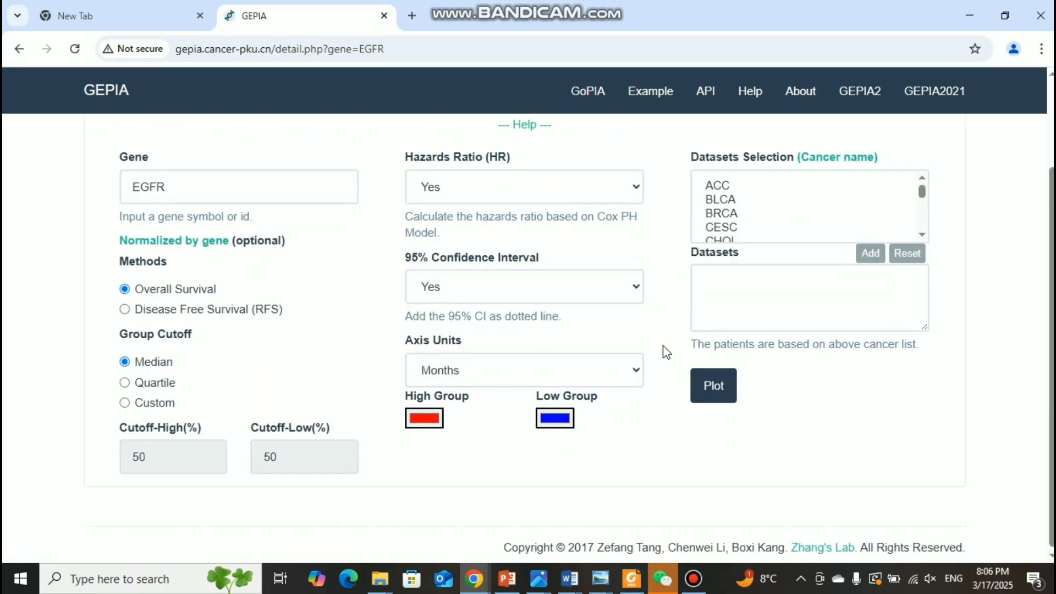
scroll(667, 352, "up", 2)
scroll(765, 341, "down", 3)
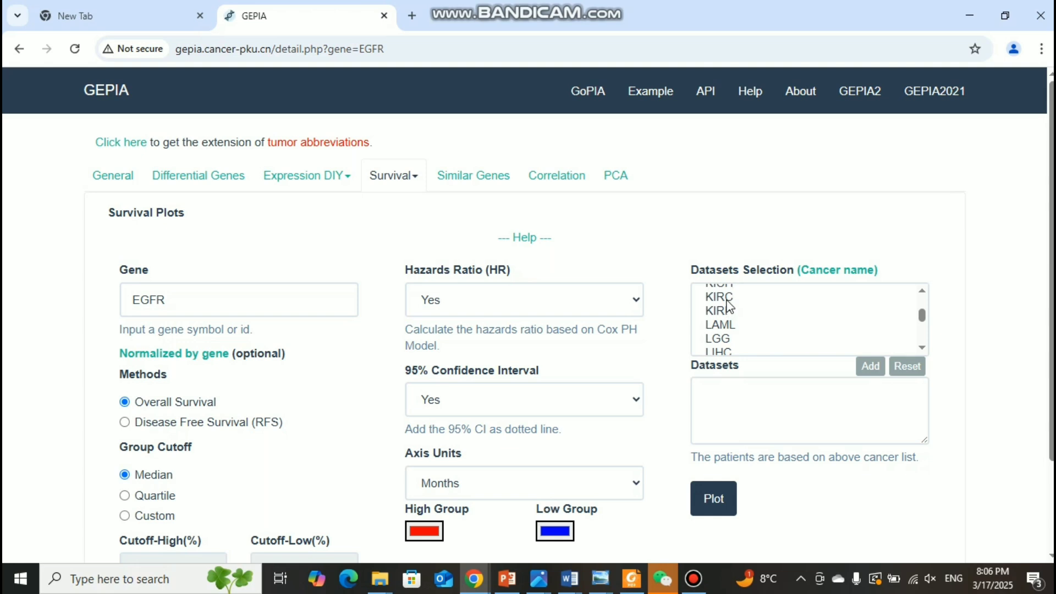
left_click(727, 300)
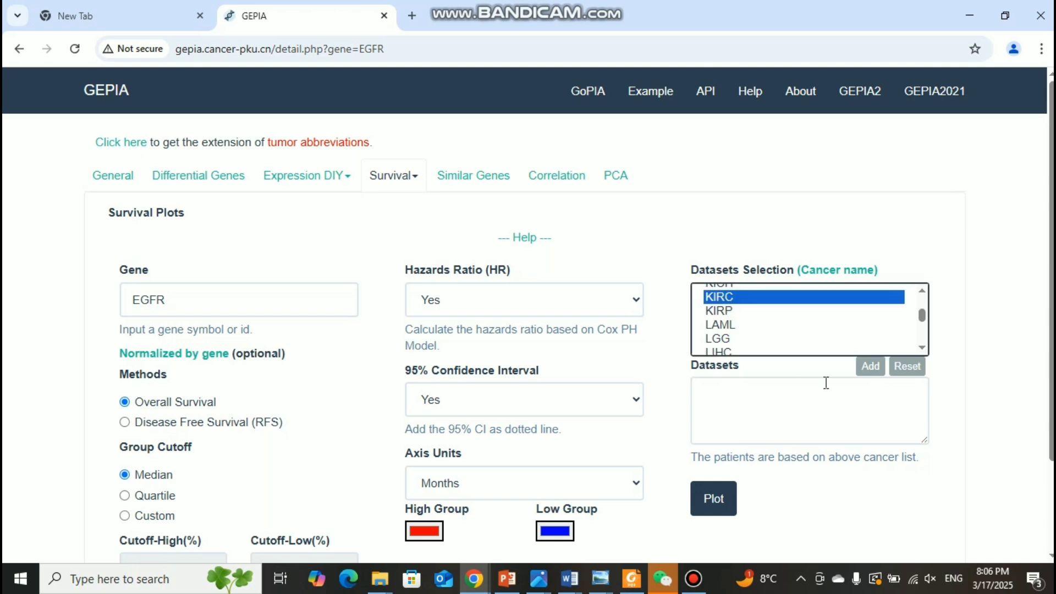
left_click(871, 369)
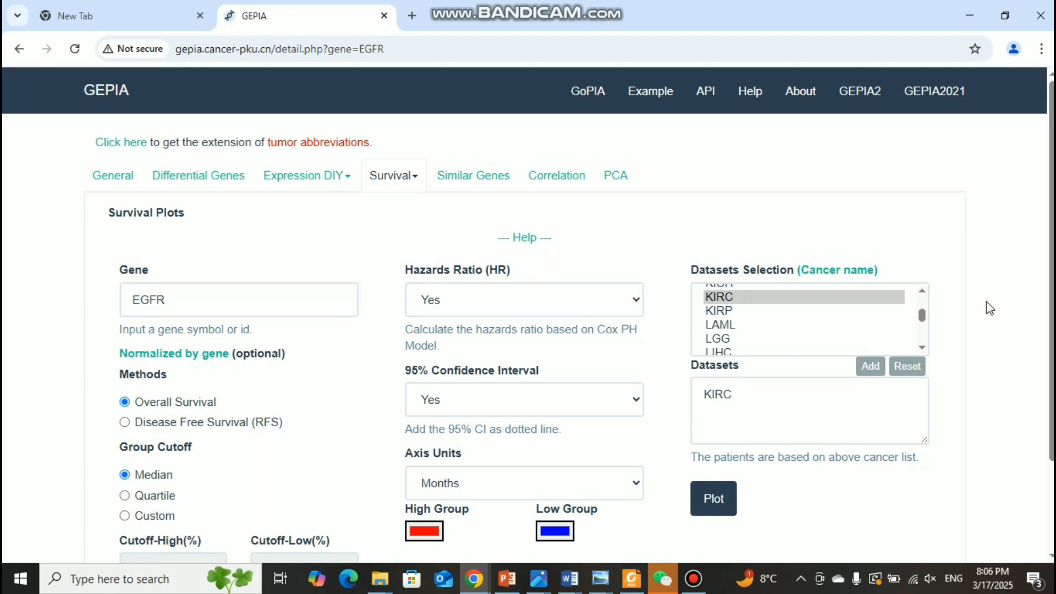
scroll(985, 302, "down", 1)
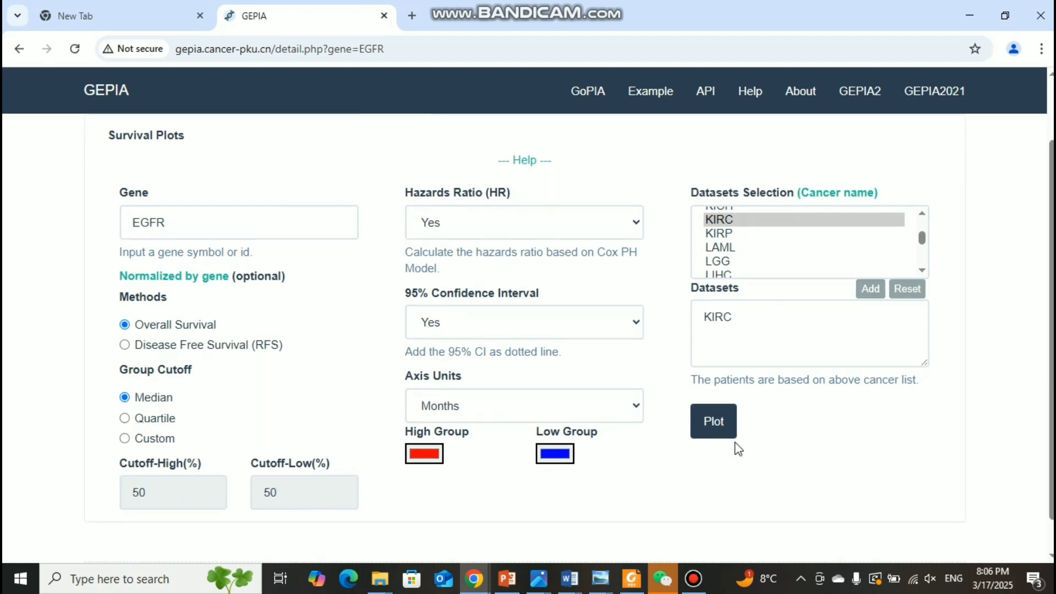
Step: Generate the overall survival plot for EGFR in KIRC with the median group cutoff and review it
left_click(714, 423)
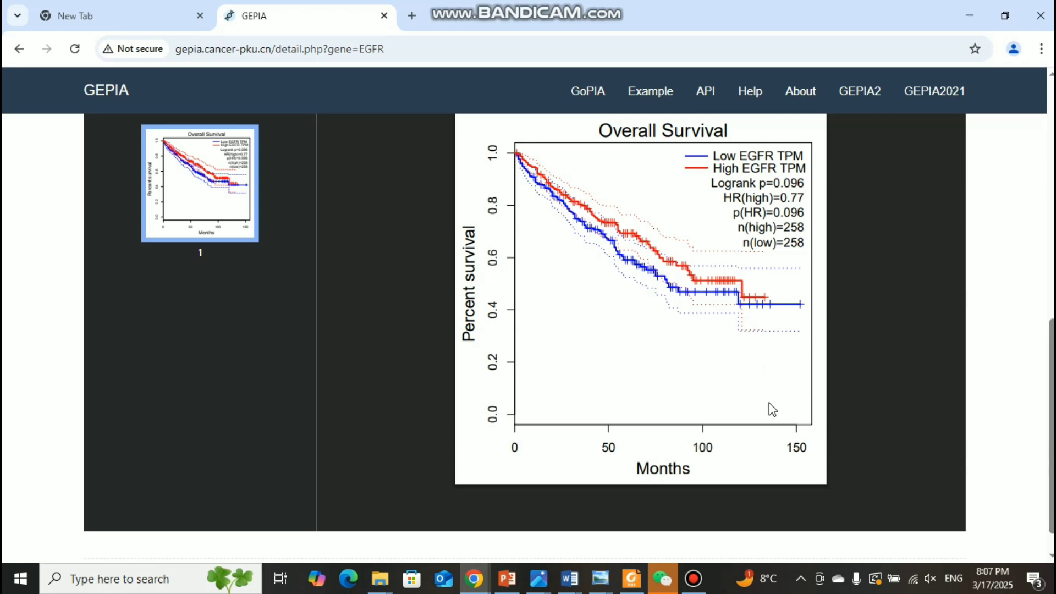
left_click(893, 269)
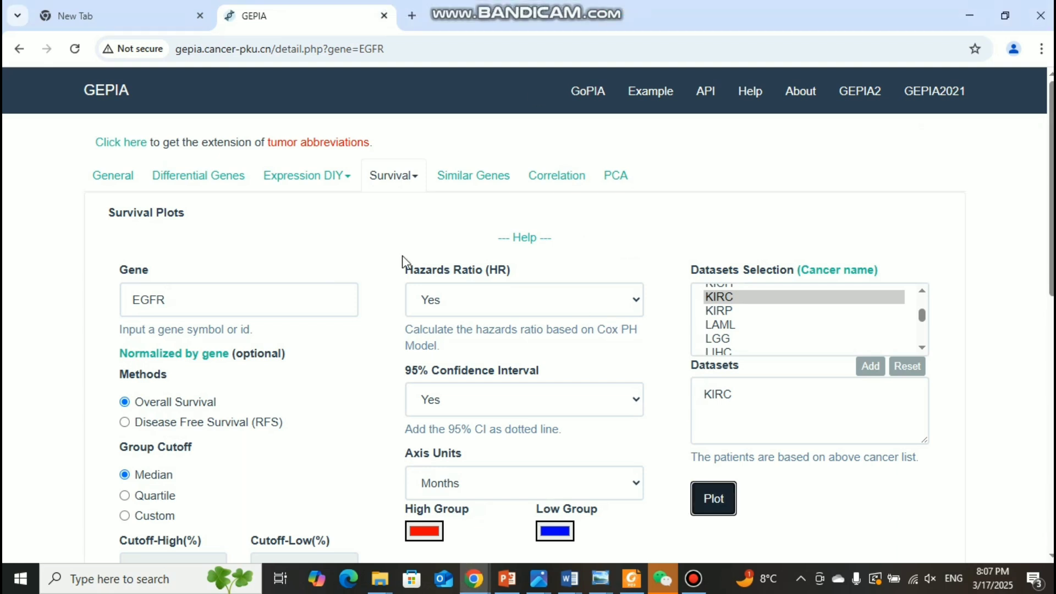
scroll(357, 260, "down", 3)
scroll(357, 260, "up", 3)
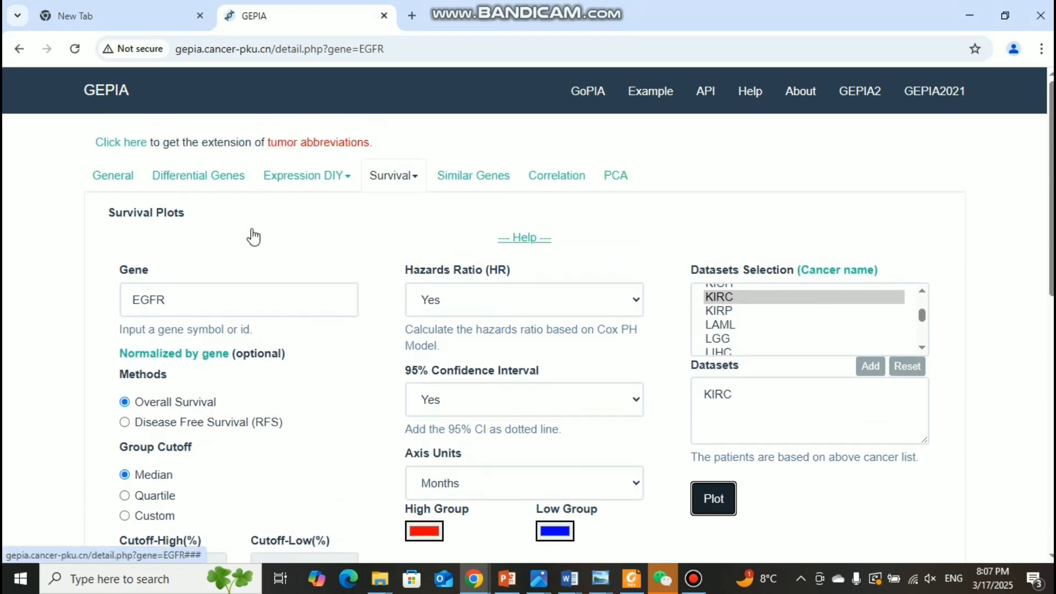
scroll(253, 237, "down", 4)
scroll(253, 236, "up", 1)
scroll(254, 237, "up", 3)
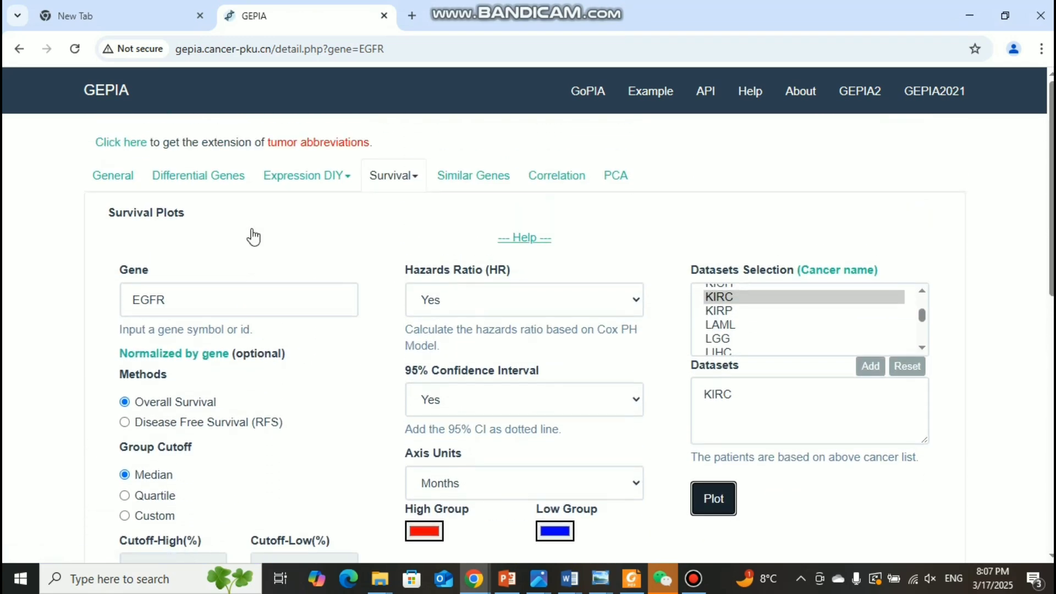
Step: View the General summary for EGFR, the Differential Genes form and the Similar Genes form
left_click(118, 183)
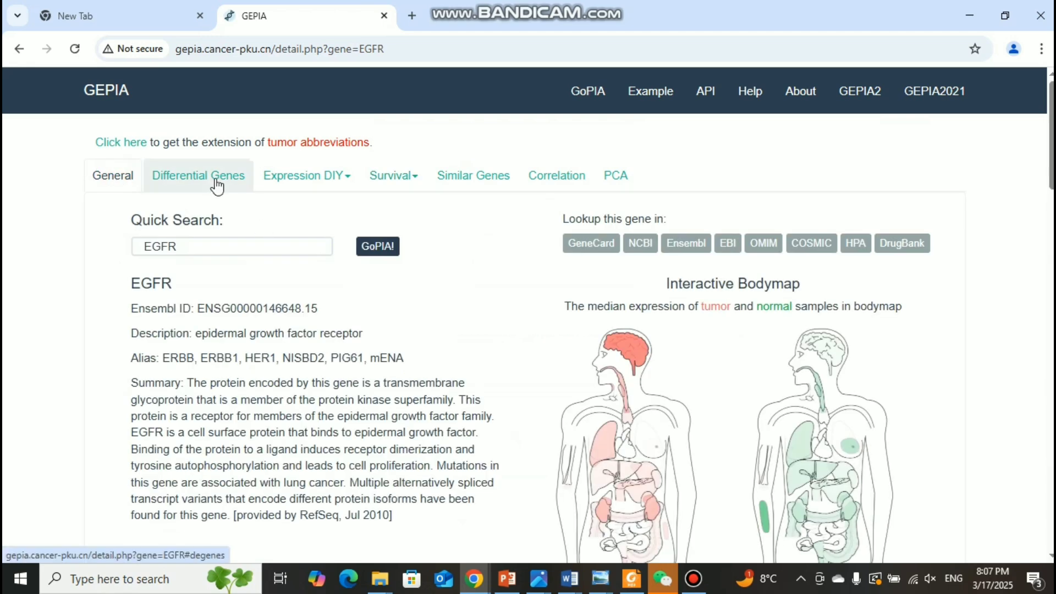
left_click(215, 181)
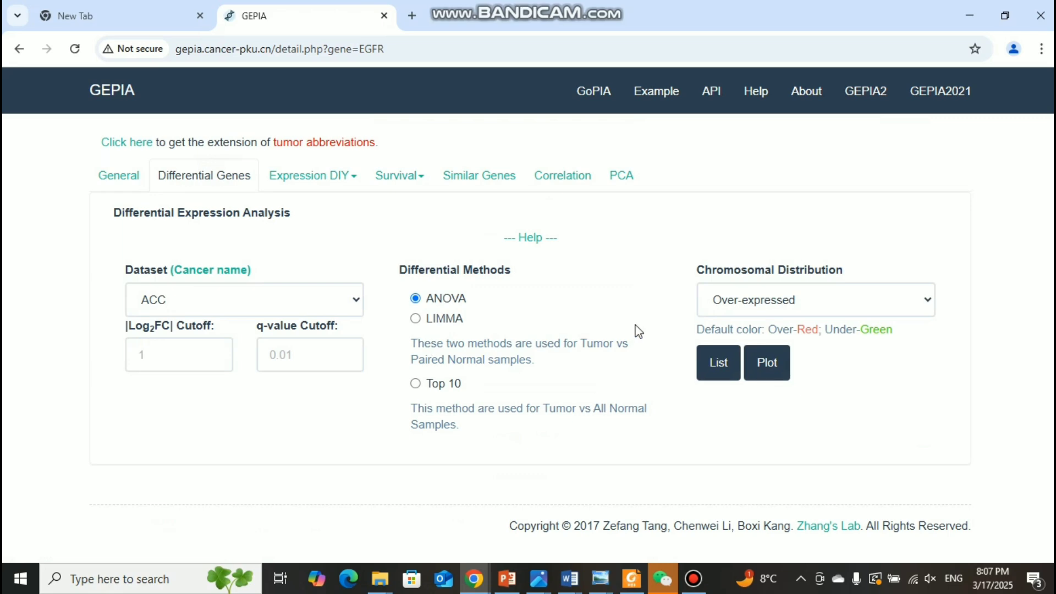
left_click(503, 183)
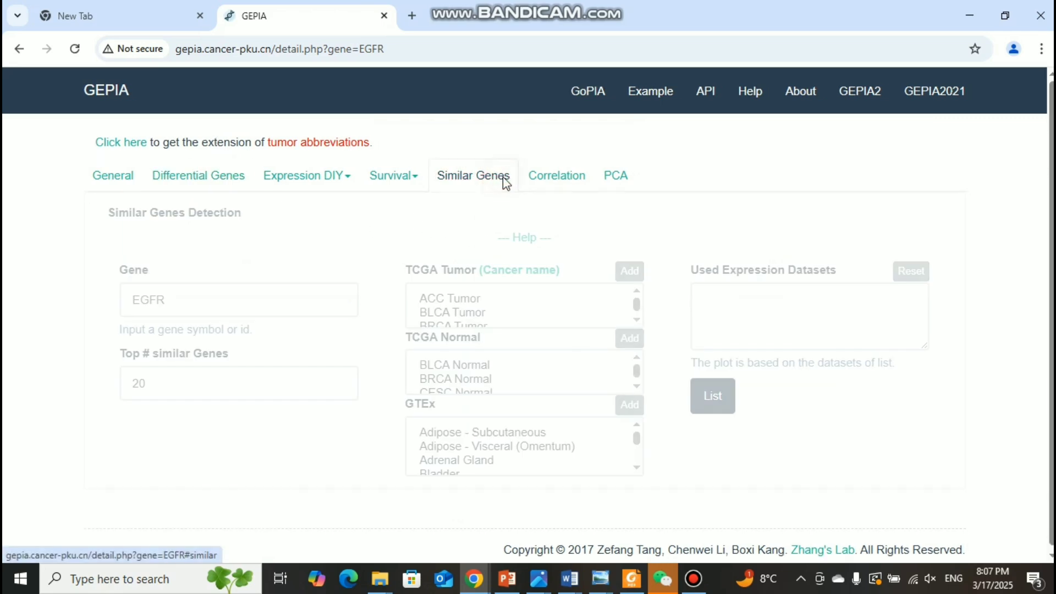
Step: Open the Correlation Analysis form and set Gene B to VHL
left_click(548, 188)
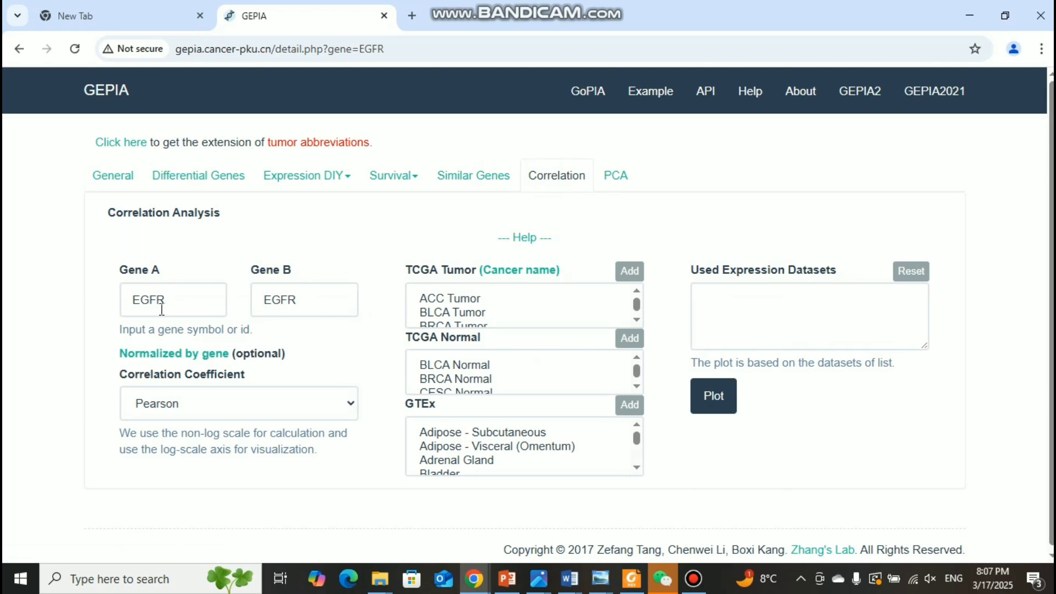
left_click(304, 301)
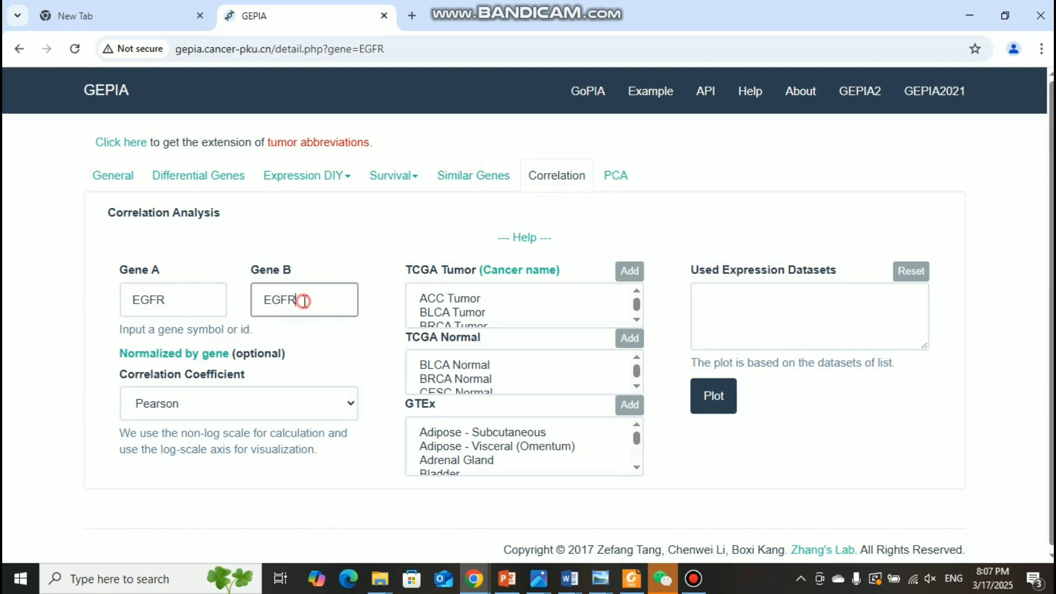
key("BackSpace")
key("BackSpace")
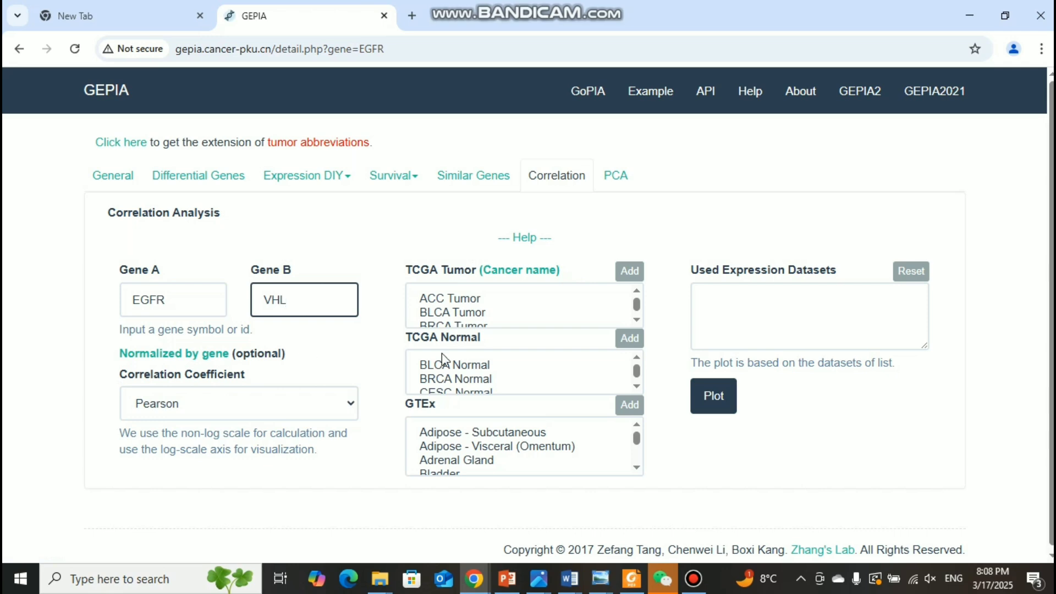
Step: Add the KIRC Tumor dataset to the correlation analysis and plot EGFR against VHL
scroll(458, 358, "down", 2)
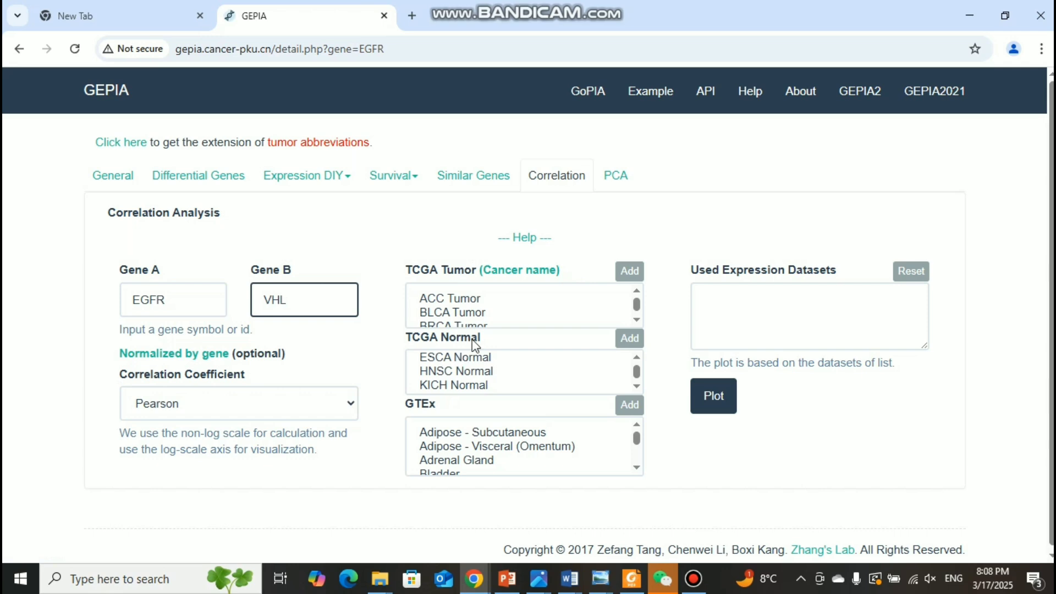
scroll(489, 318, "down", 5)
scroll(488, 318, "down", 4)
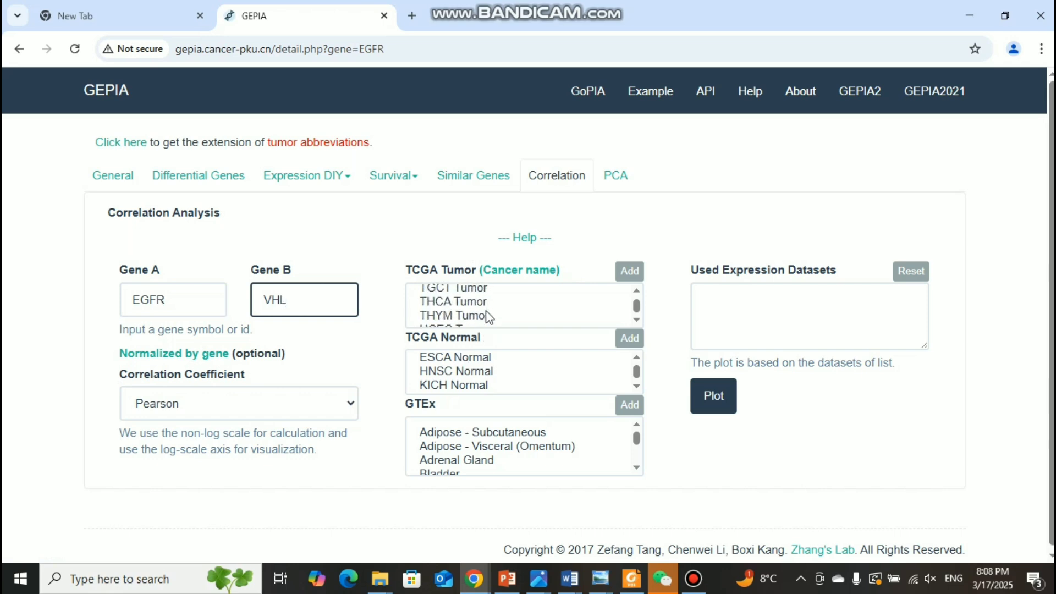
scroll(488, 318, "down", 2)
scroll(488, 318, "up", 4)
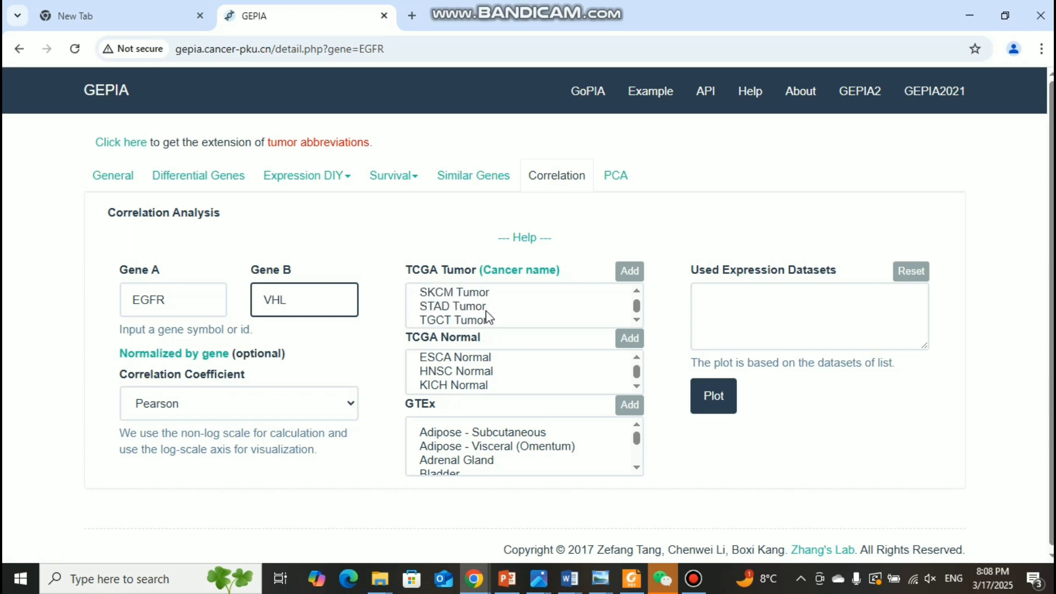
scroll(488, 317, "up", 2)
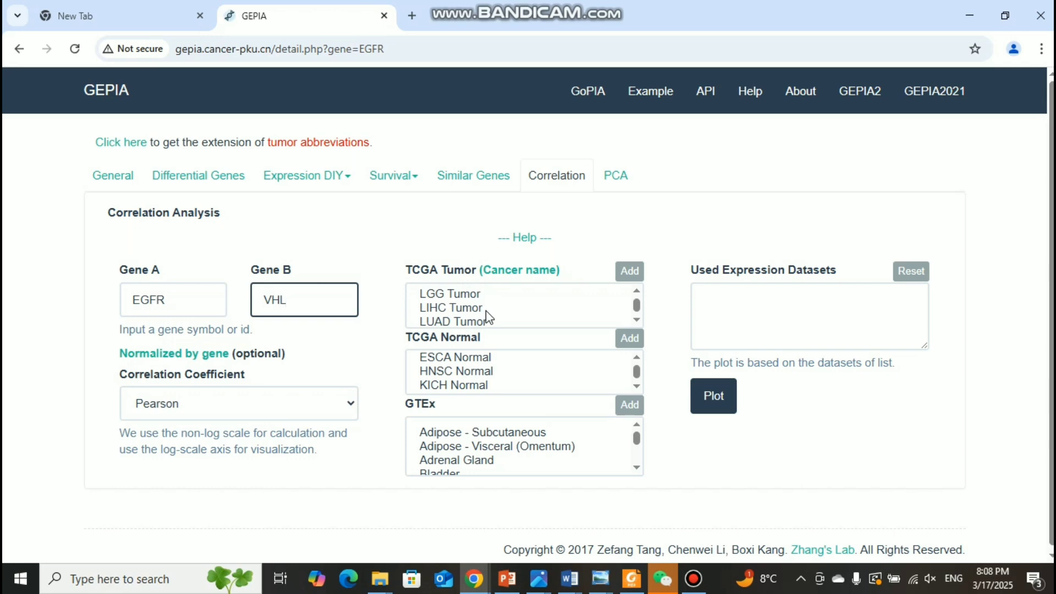
scroll(489, 318, "up", 3)
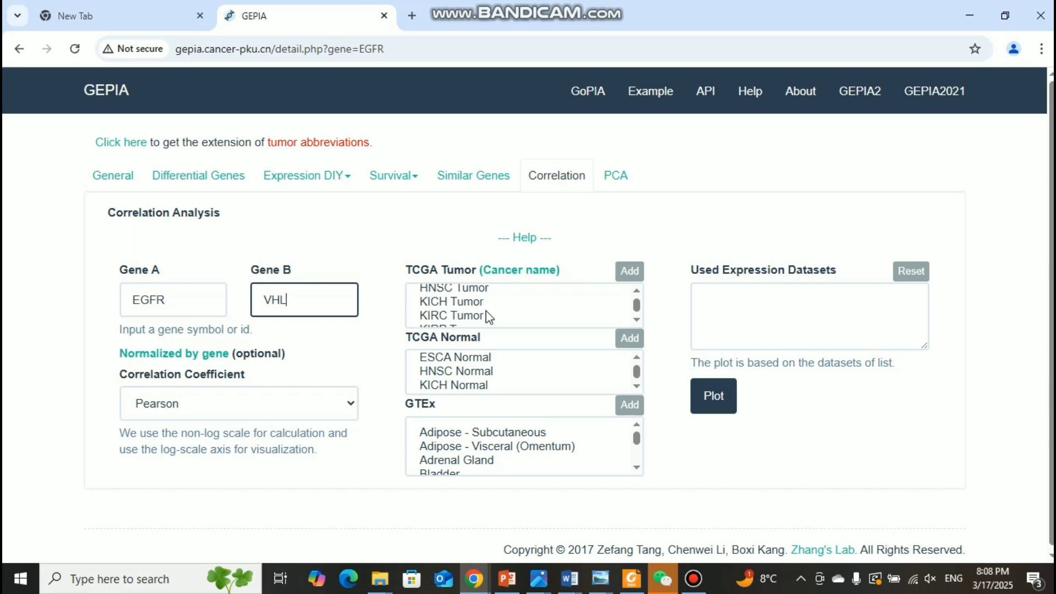
left_click(637, 321)
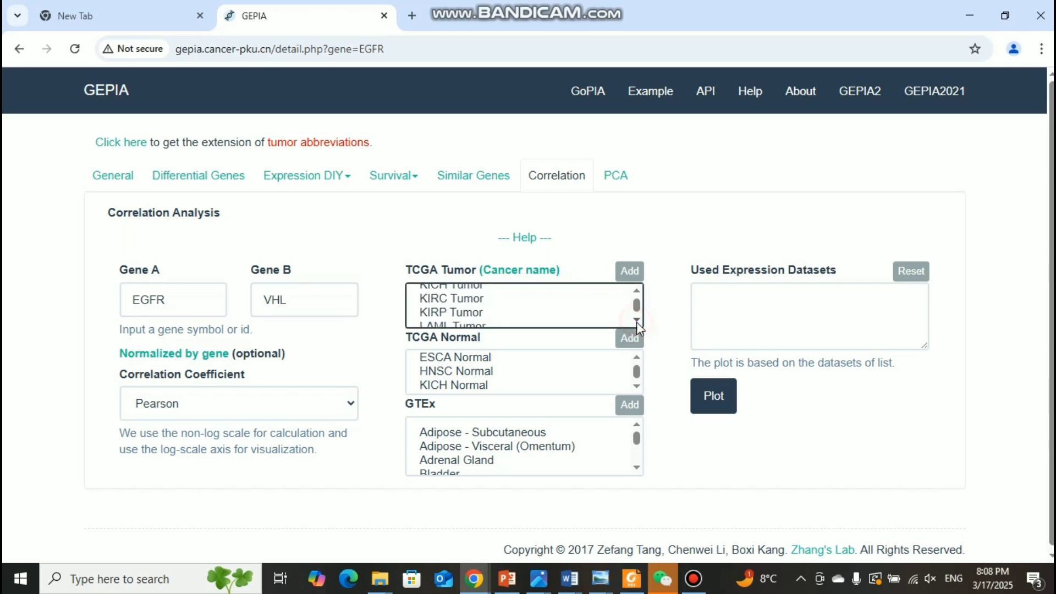
left_click(456, 300)
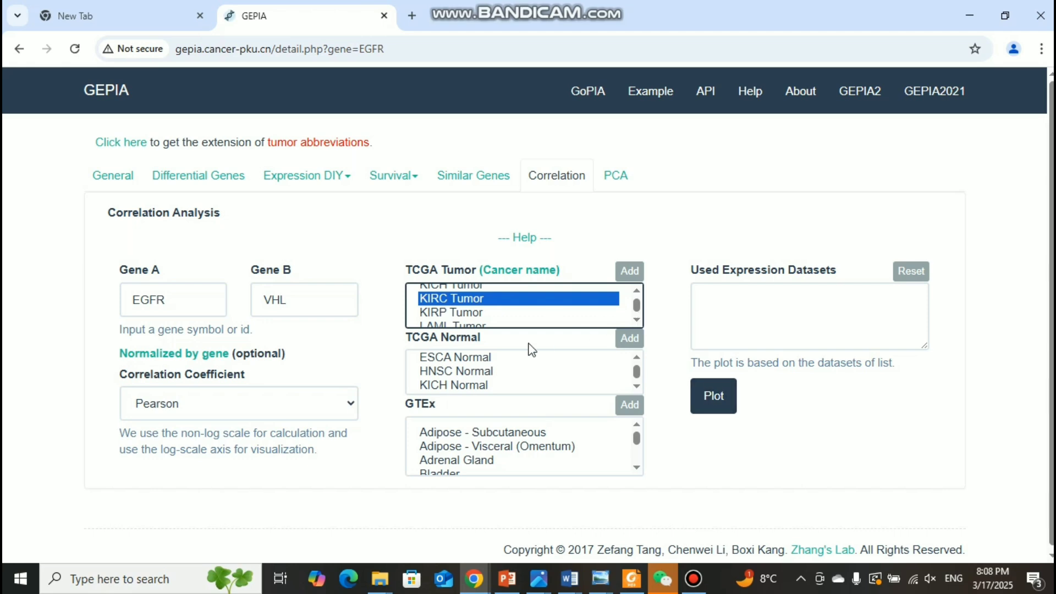
left_click(630, 275)
left_click(713, 396)
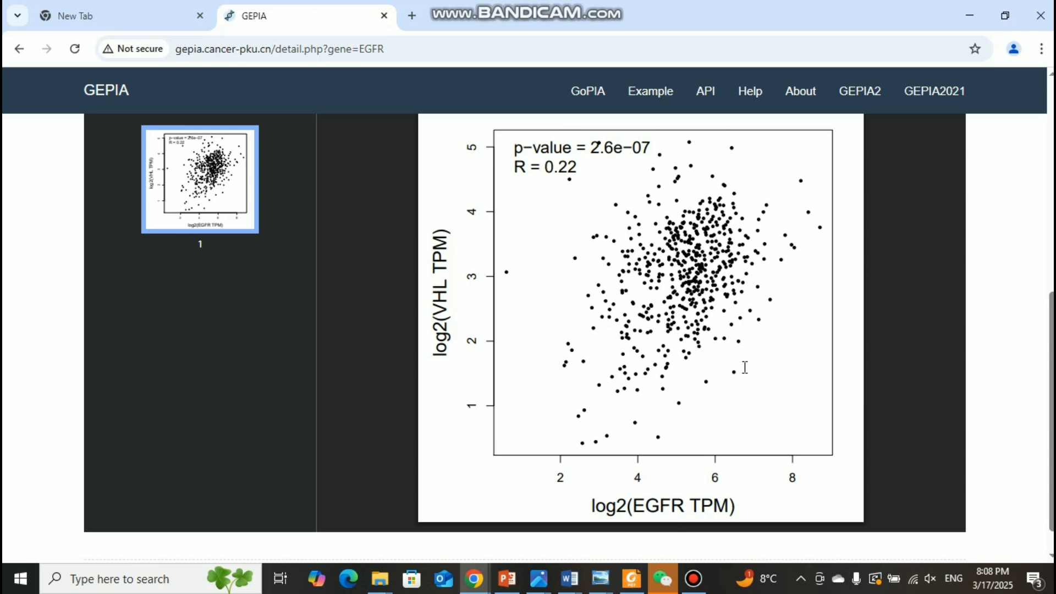
Step: Examine the EGFR and VHL correlation scatter plot together with the settings used for it
scroll(743, 330, "up", 3)
scroll(740, 316, "down", 3)
scroll(808, 279, "up", 7)
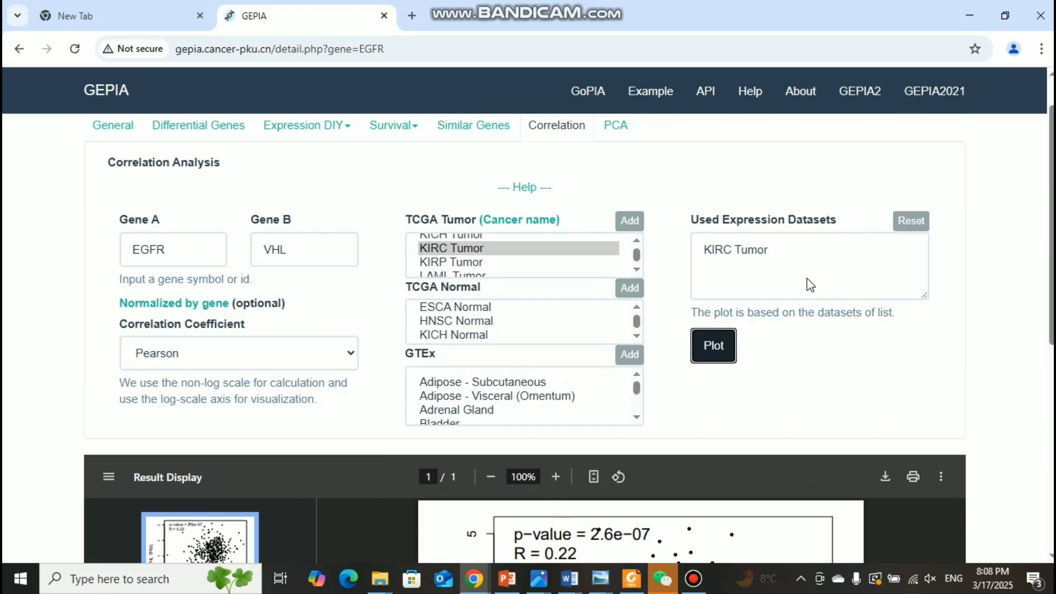
scroll(778, 198, "up", 1)
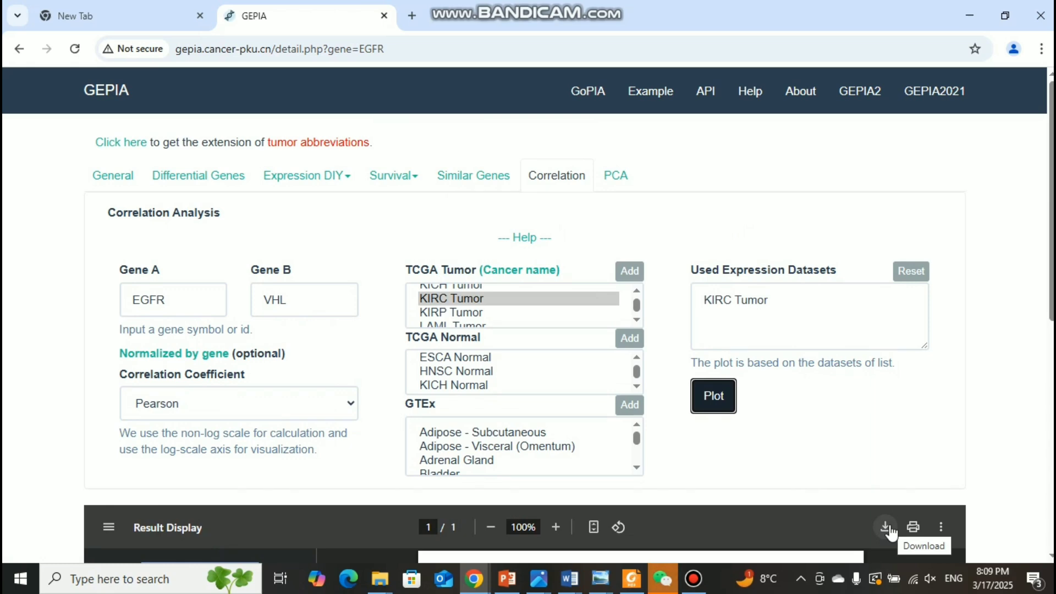
scroll(745, 431, "down", 7)
scroll(745, 424, "up", 6)
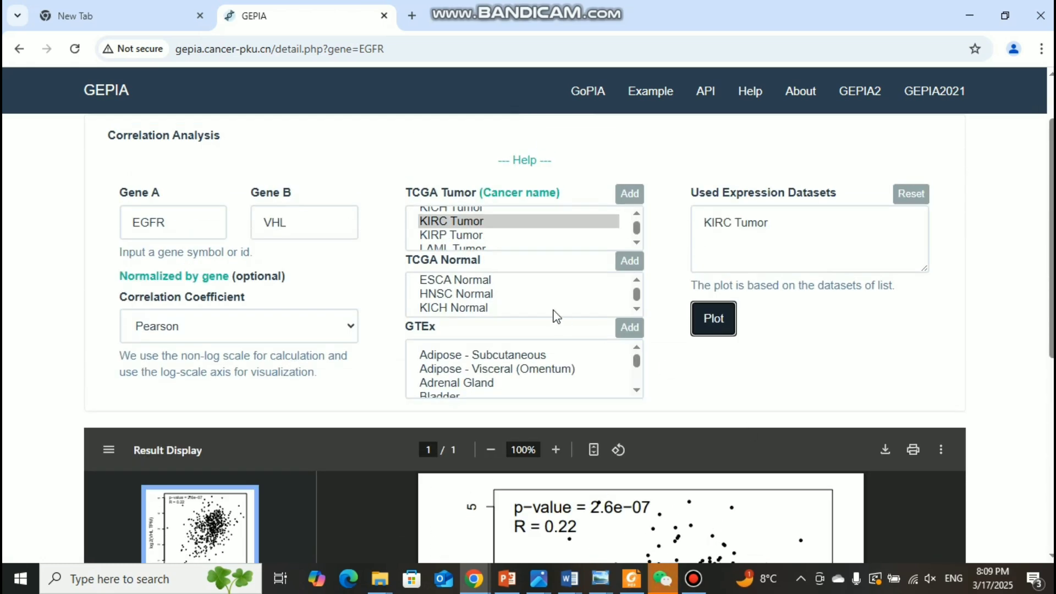
scroll(460, 286, "up", 2)
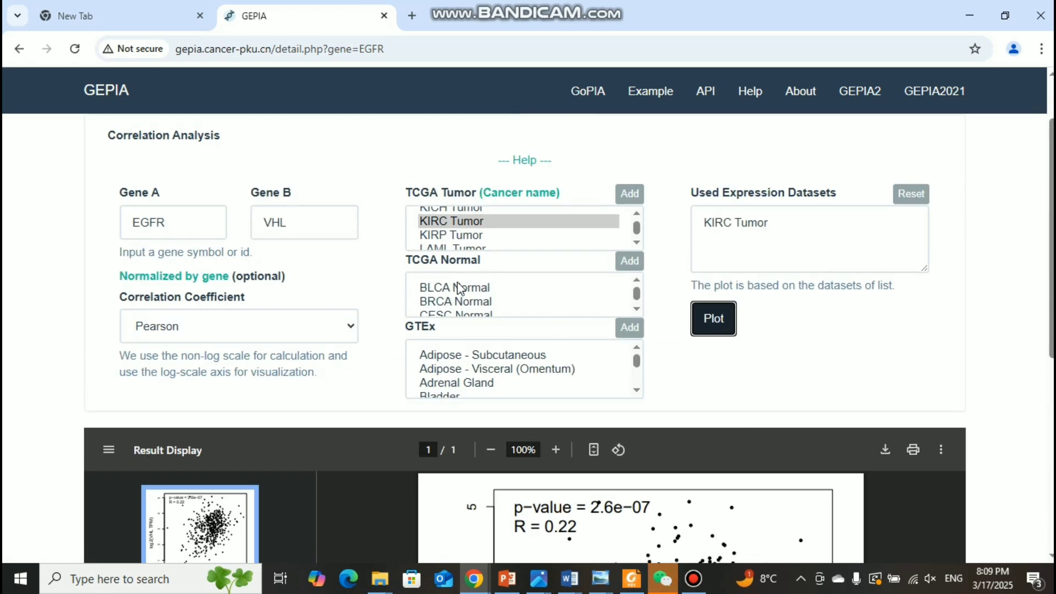
Step: Leave the correlation result and list the top 20 genes similar to EGFR in the KIRC Tumor dataset
left_click(19, 53)
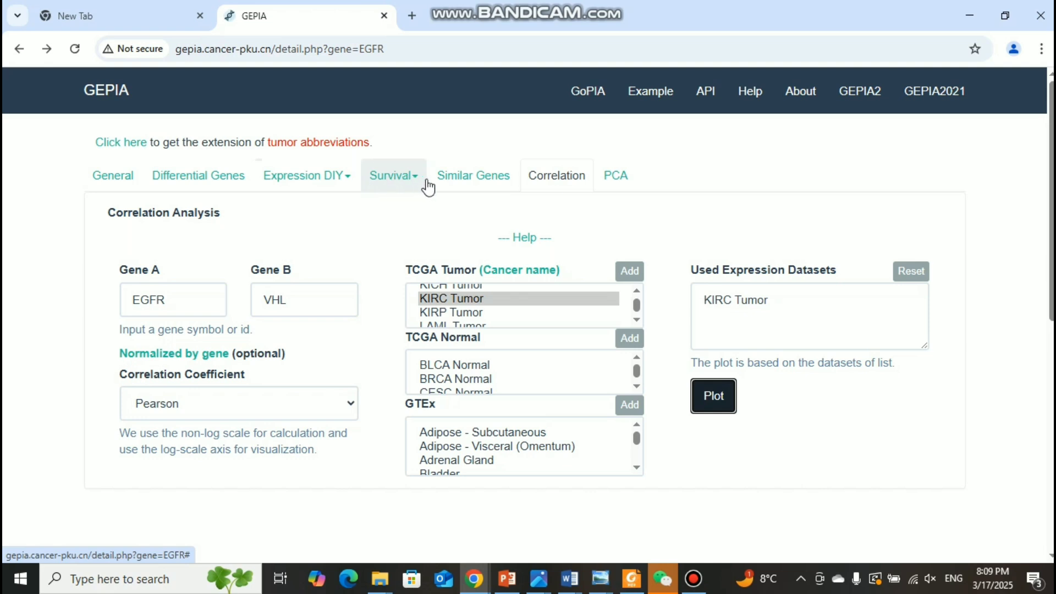
left_click(480, 190)
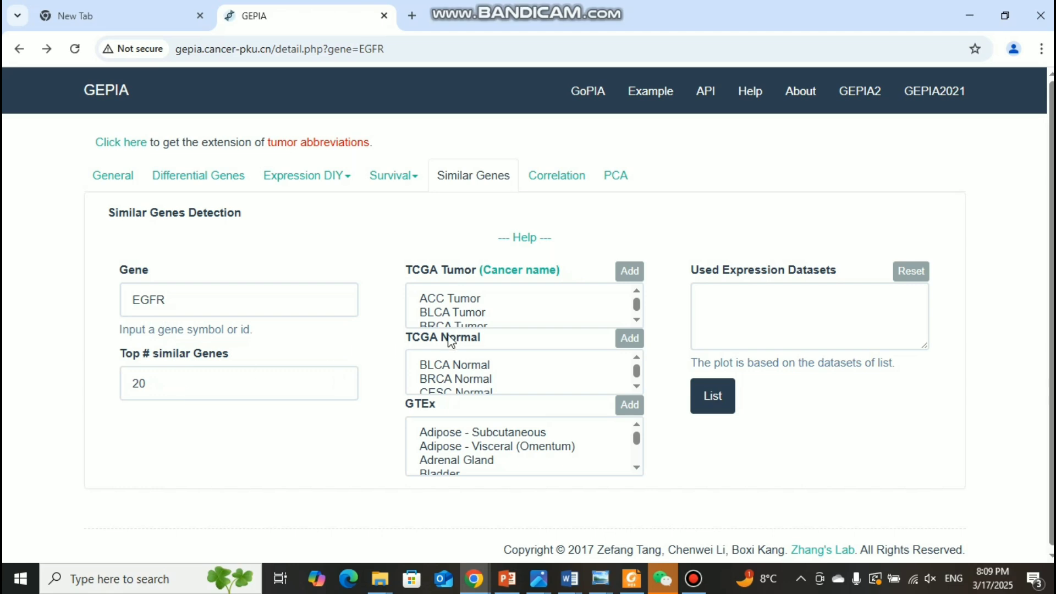
scroll(462, 297, "down", 3)
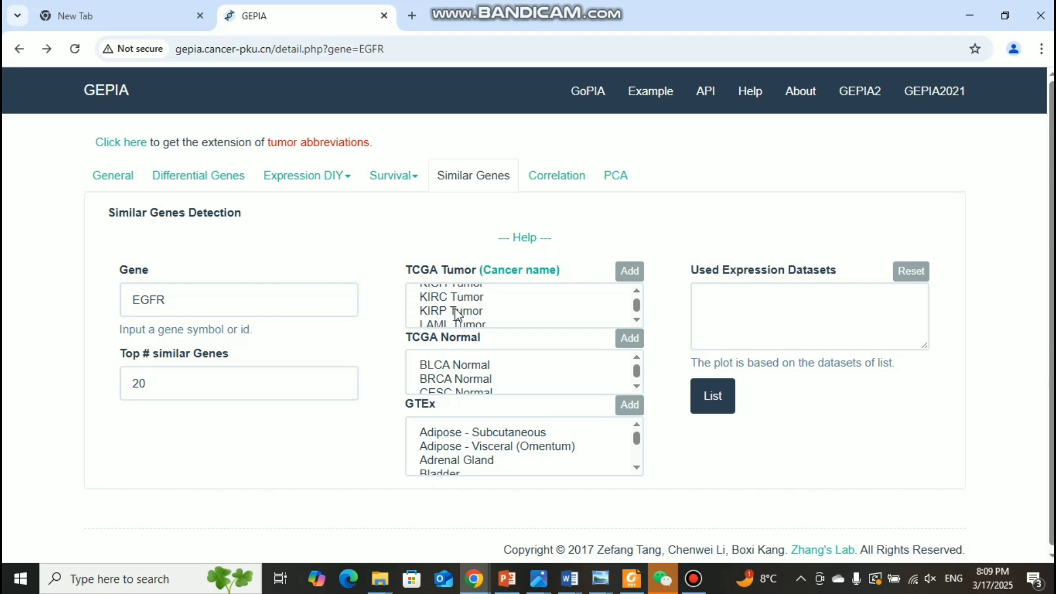
left_click(455, 302)
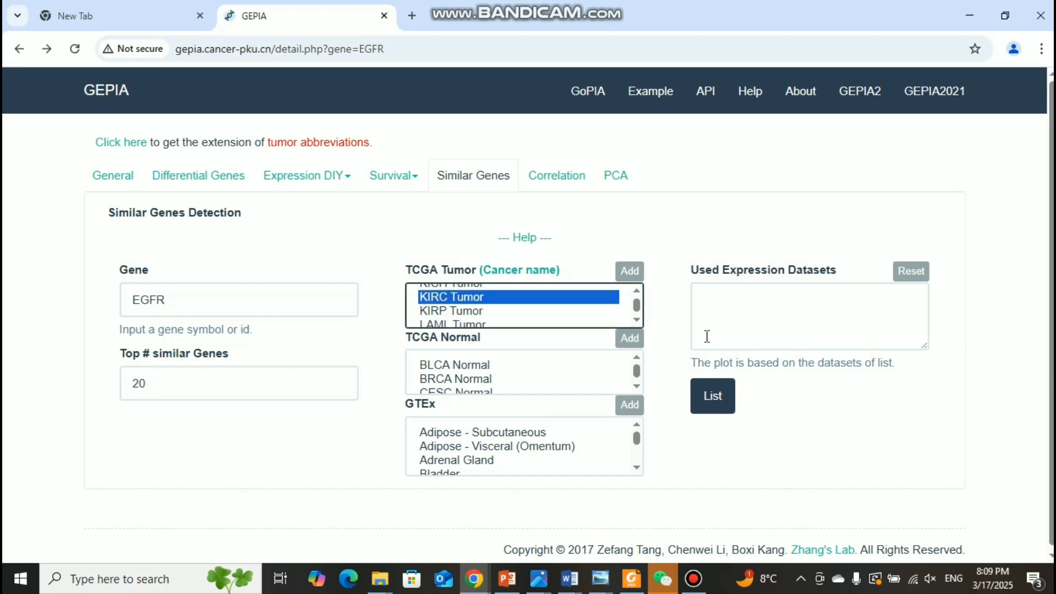
left_click(640, 276)
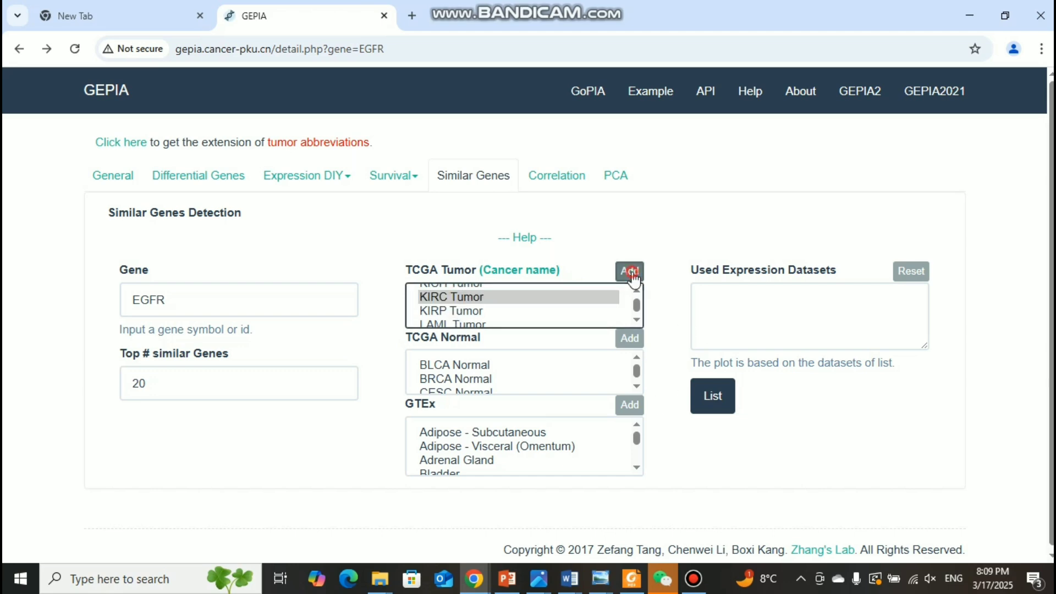
left_click(709, 396)
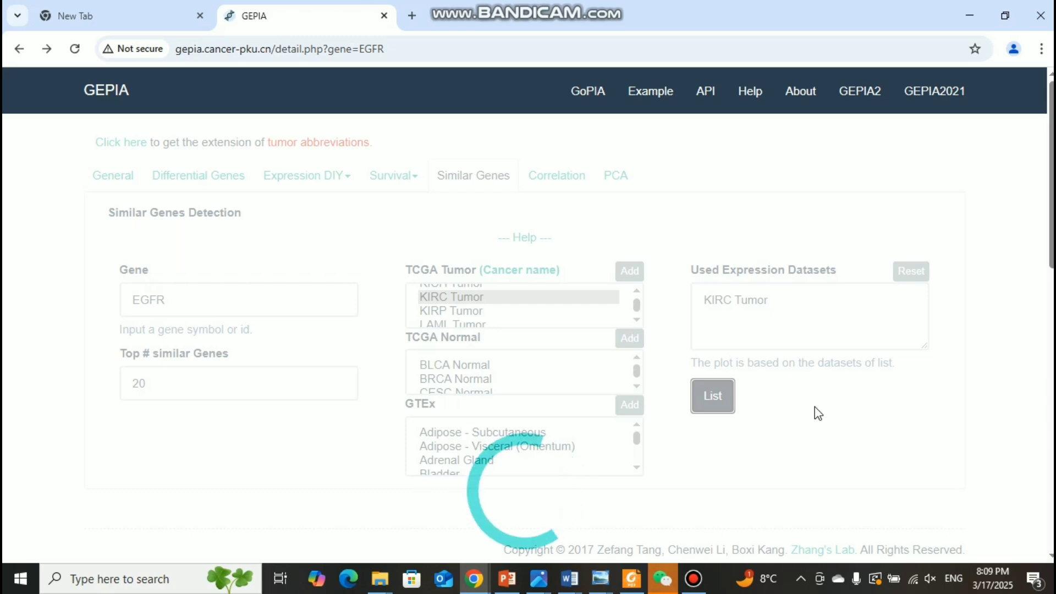
Step: Look through both pages of the similar genes table with their PCC values
scroll(691, 358, "up", 5)
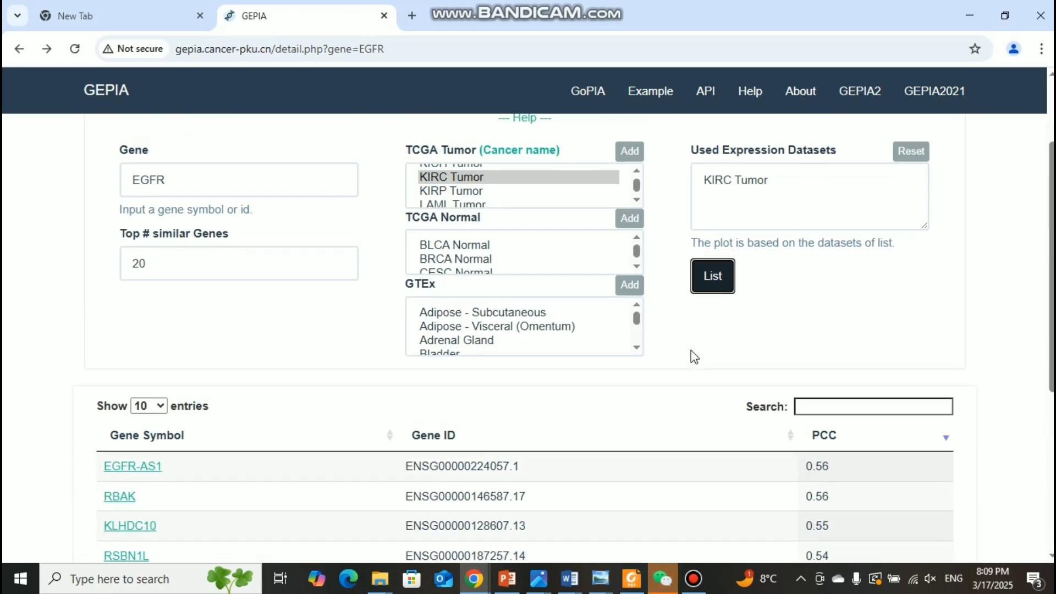
scroll(692, 357, "down", 4)
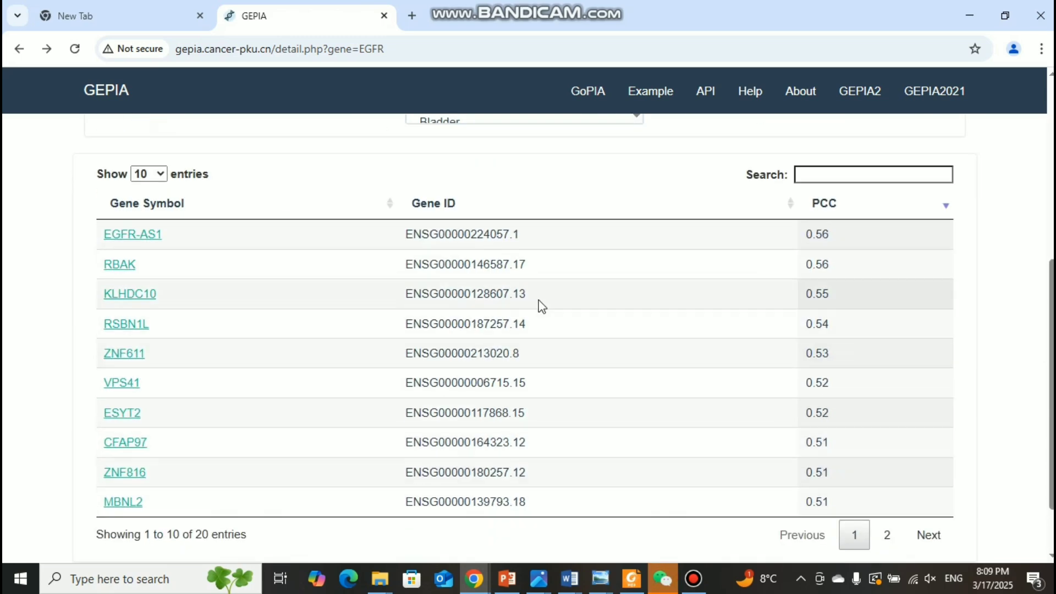
left_click(892, 540)
left_click(854, 539)
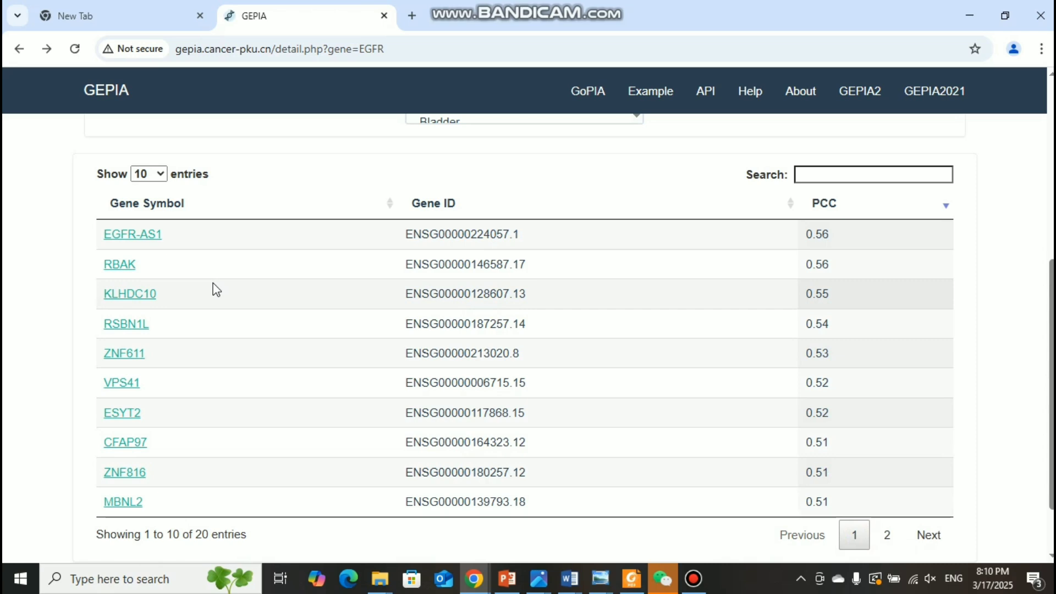
Step: Open the EGFR-AS1 gene page from the similar genes table and examine its bodymap and expression profile plots
left_click(140, 234)
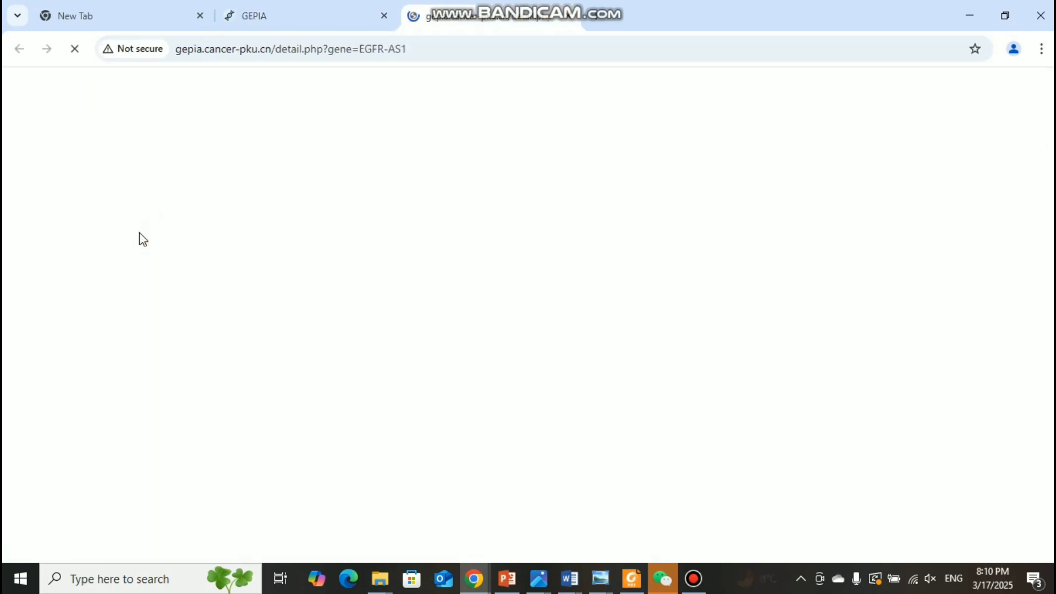
scroll(528, 363, "down", 1)
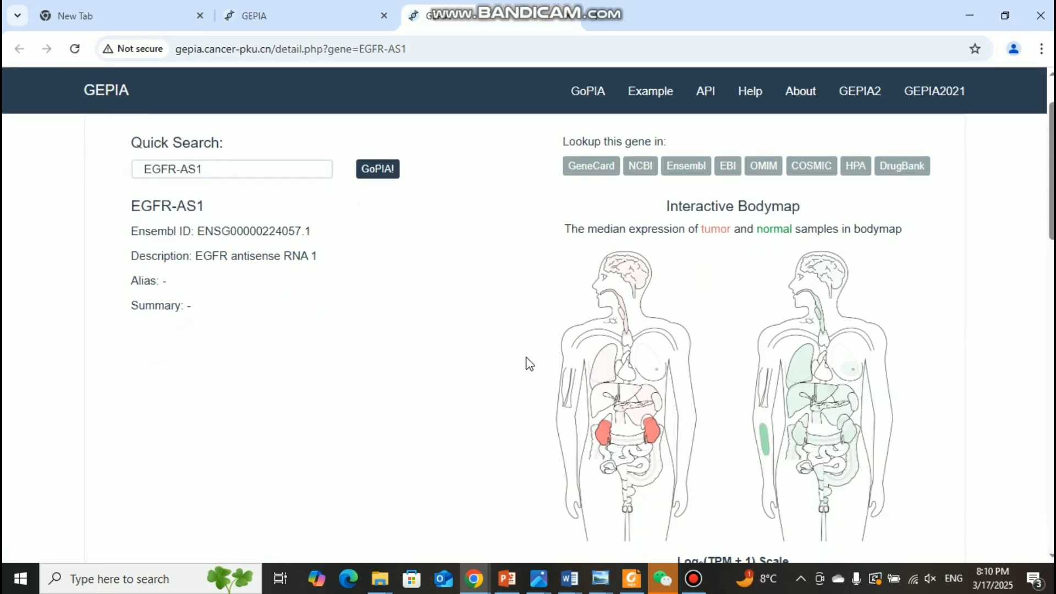
scroll(528, 363, "up", 1)
scroll(528, 360, "down", 7)
scroll(527, 357, "down", 4)
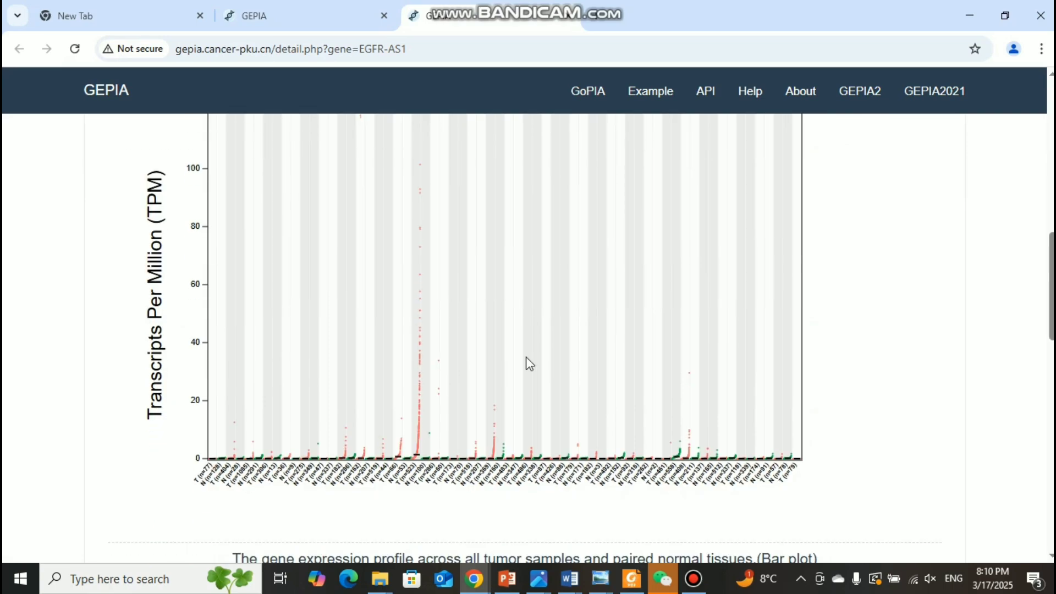
scroll(451, 437, "down", 7)
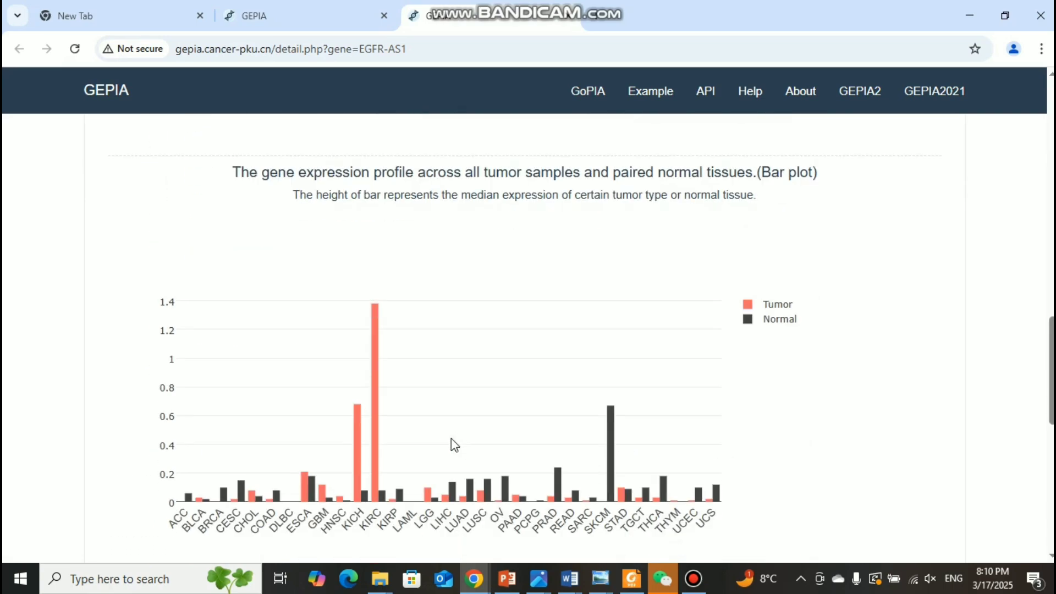
Step: Examine the rest of the EGFR-AS1 gene page, including the bar plot, similar genes table, bodymap and dot plot
scroll(448, 438, "down", 9)
scroll(451, 438, "down", 2)
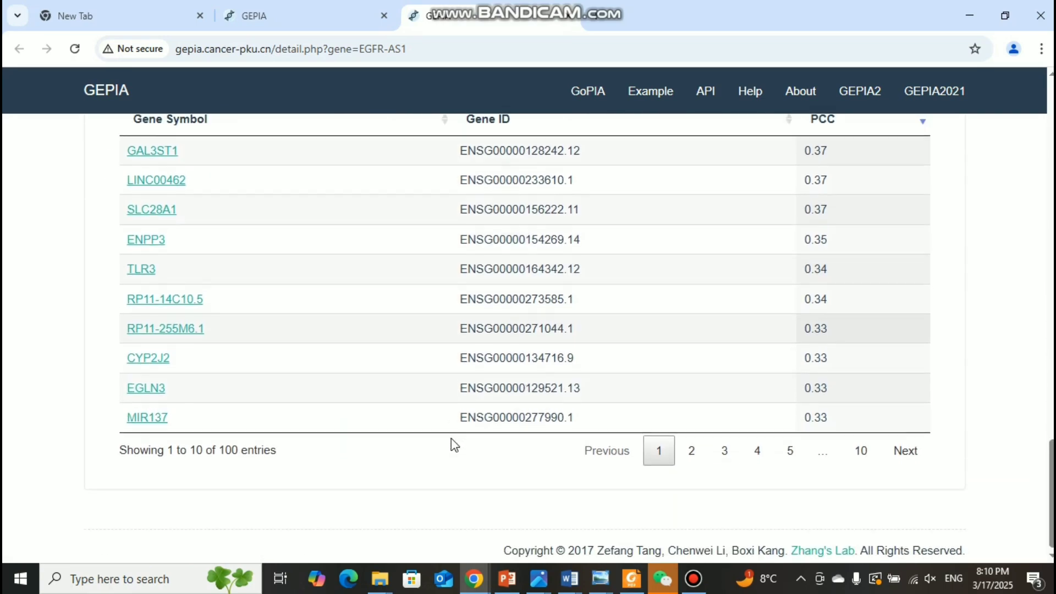
scroll(451, 438, "up", 20)
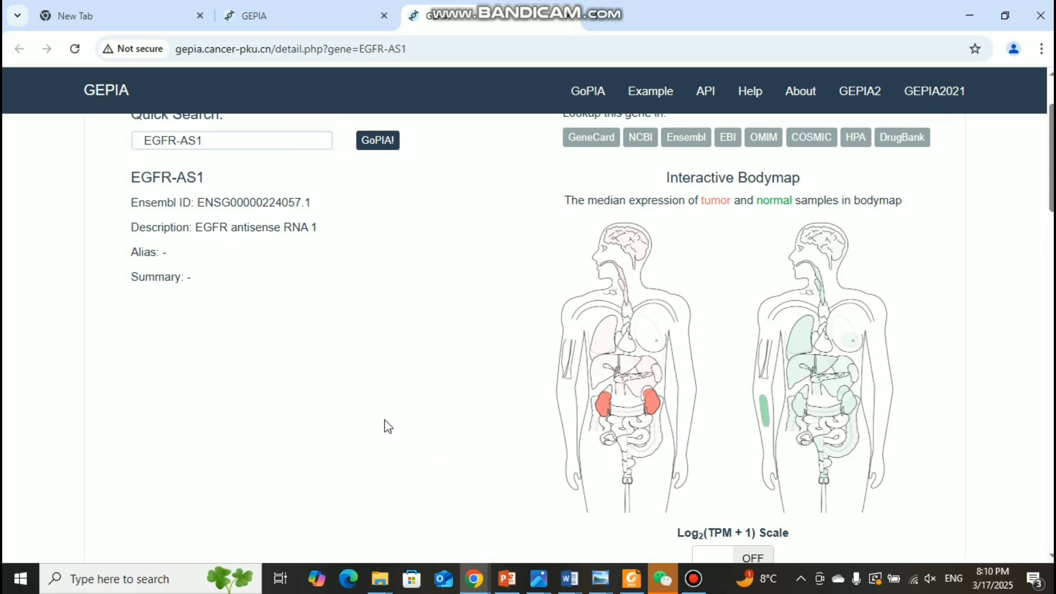
scroll(384, 420, "up", 2)
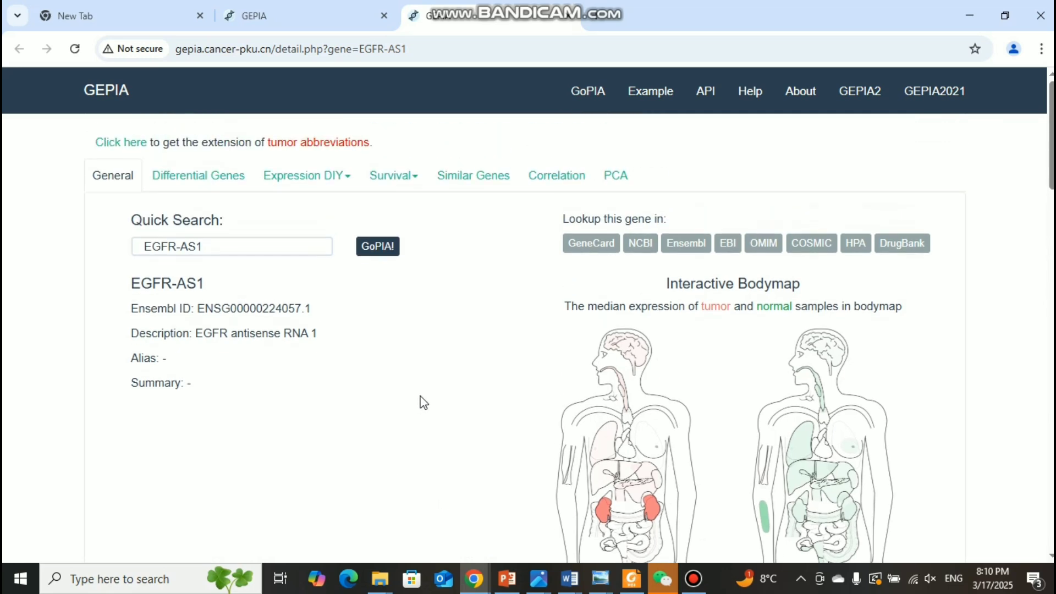
scroll(422, 399, "down", 6)
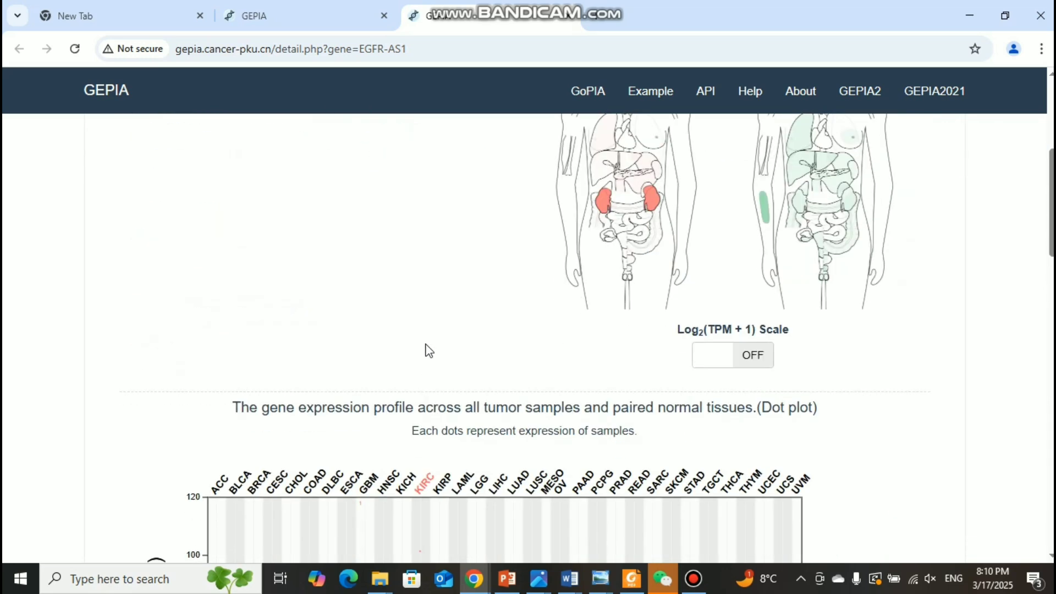
scroll(426, 349, "up", 6)
scroll(526, 413, "down", 9)
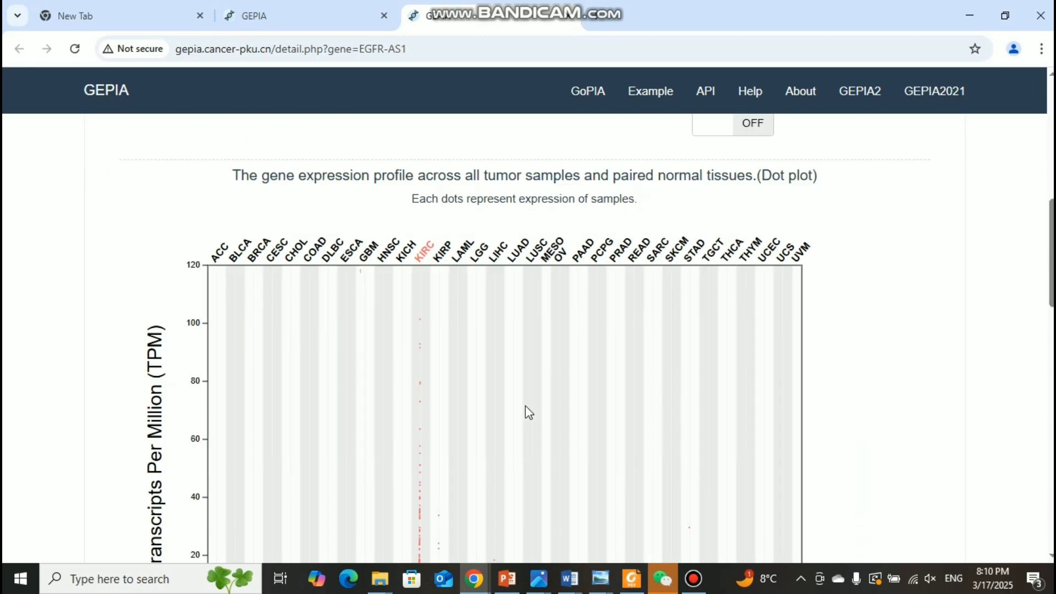
scroll(526, 413, "up", 7)
scroll(527, 411, "up", 3)
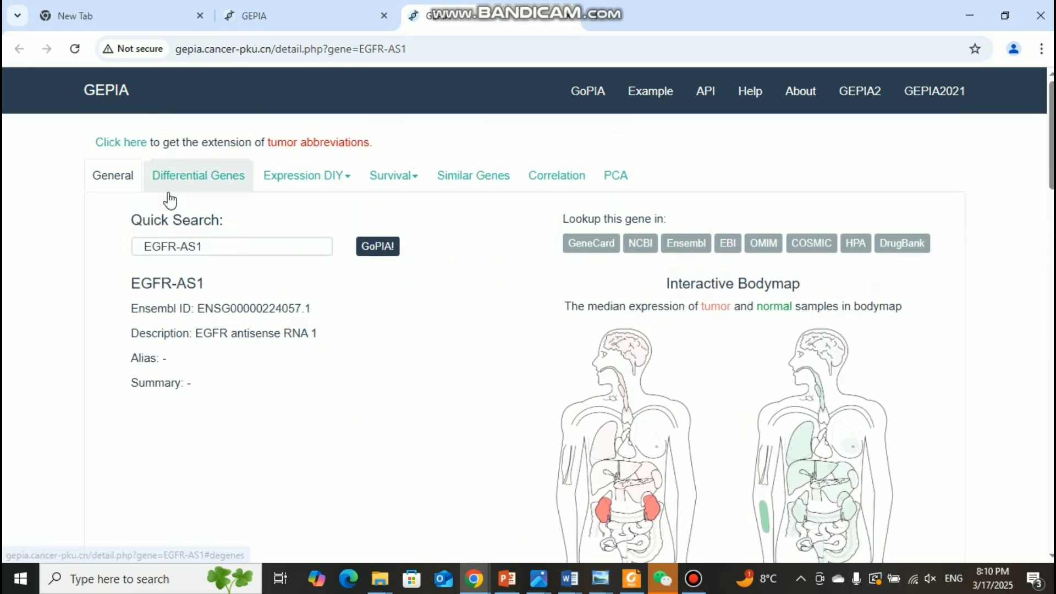
Step: Return to the EGFR page, review its similar genes, and open the general overview with a quick search for EGFR
left_click(287, 17)
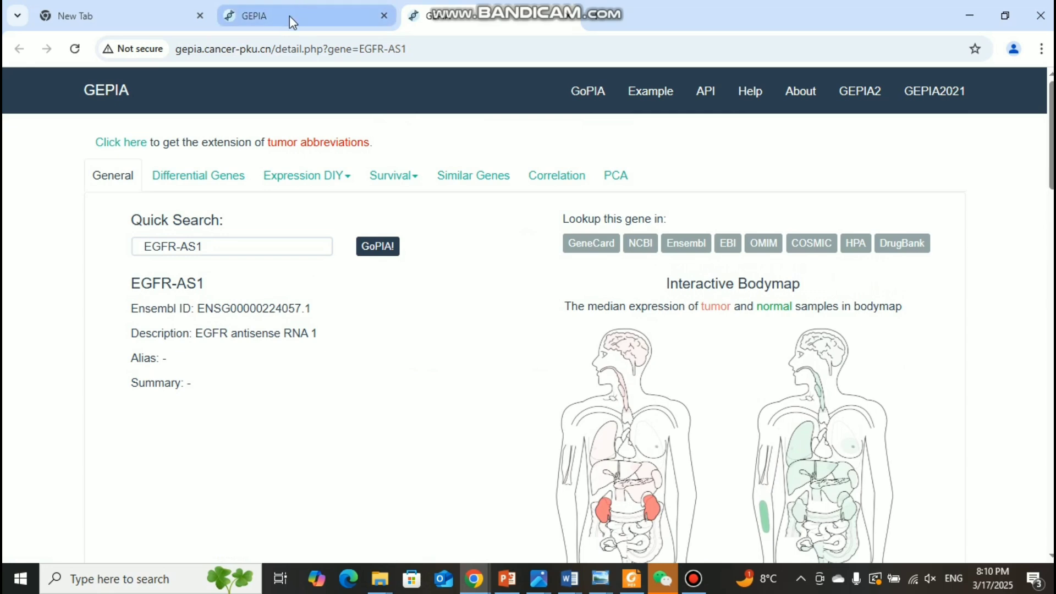
scroll(385, 206, "up", 6)
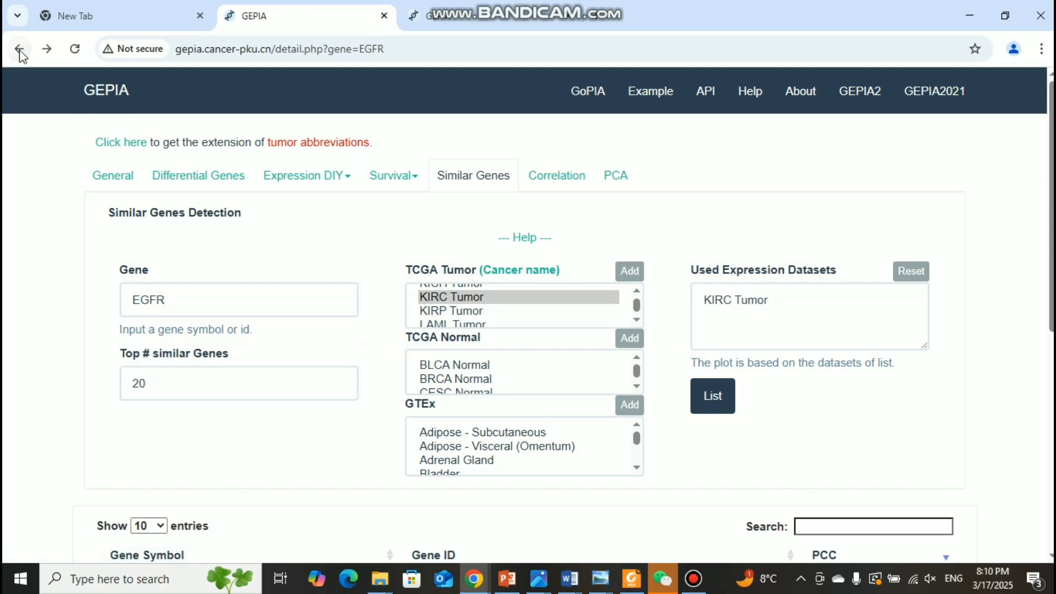
scroll(297, 243, "down", 5)
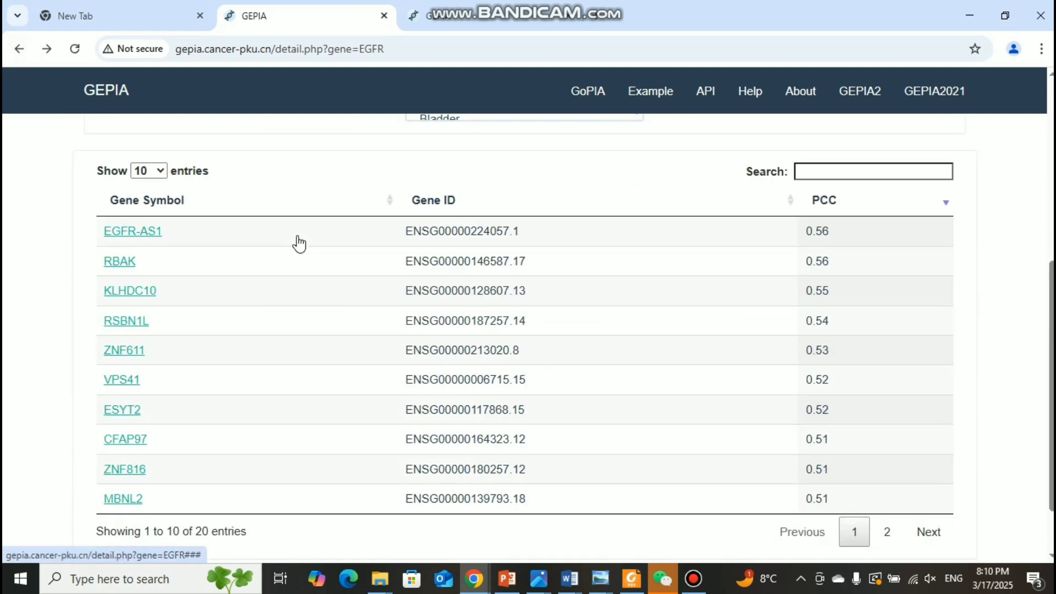
scroll(297, 242, "up", 5)
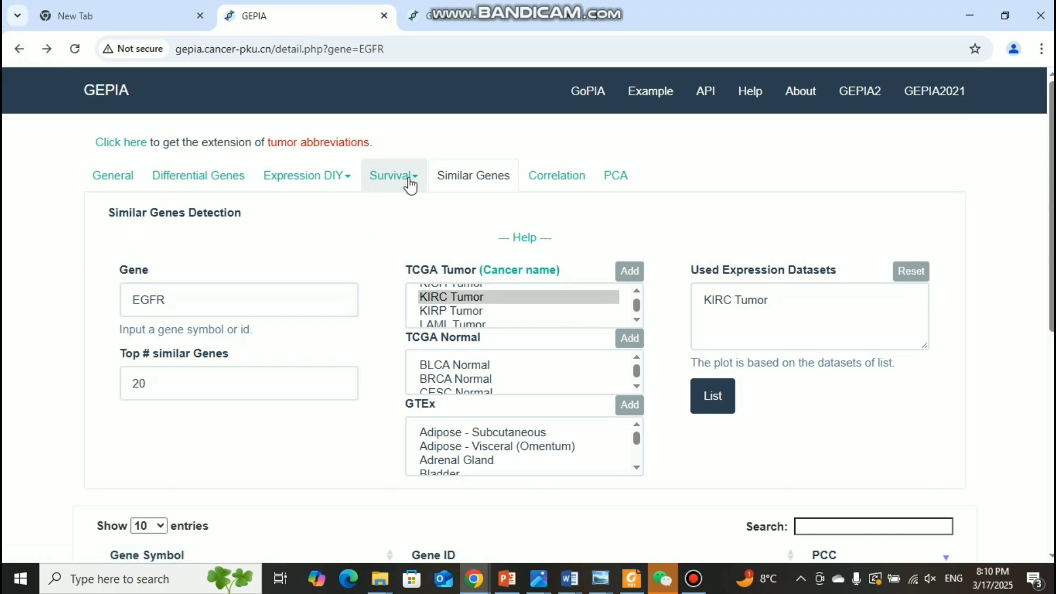
left_click(125, 175)
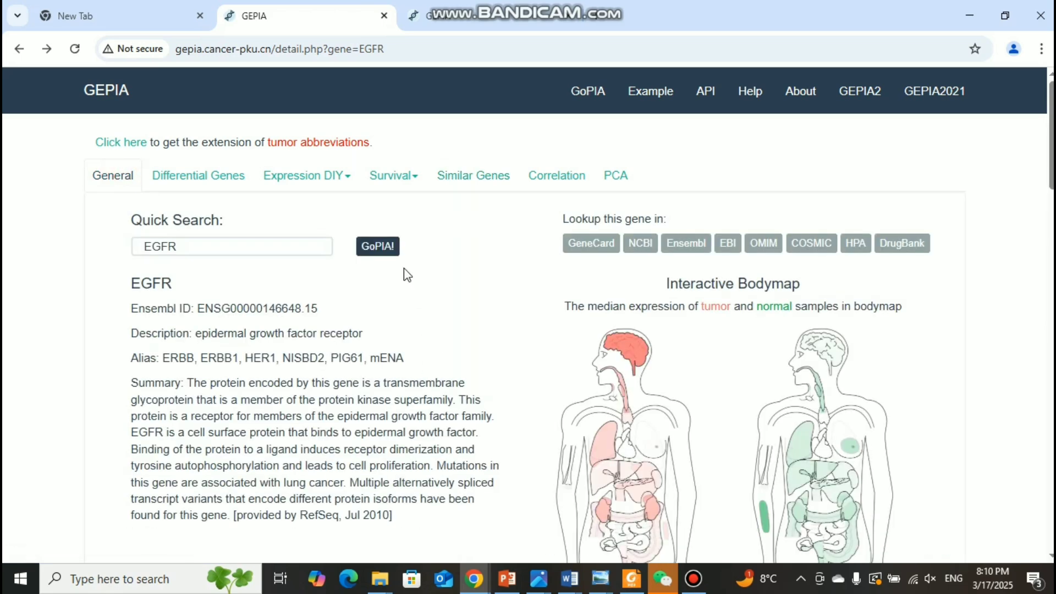
left_click(378, 245)
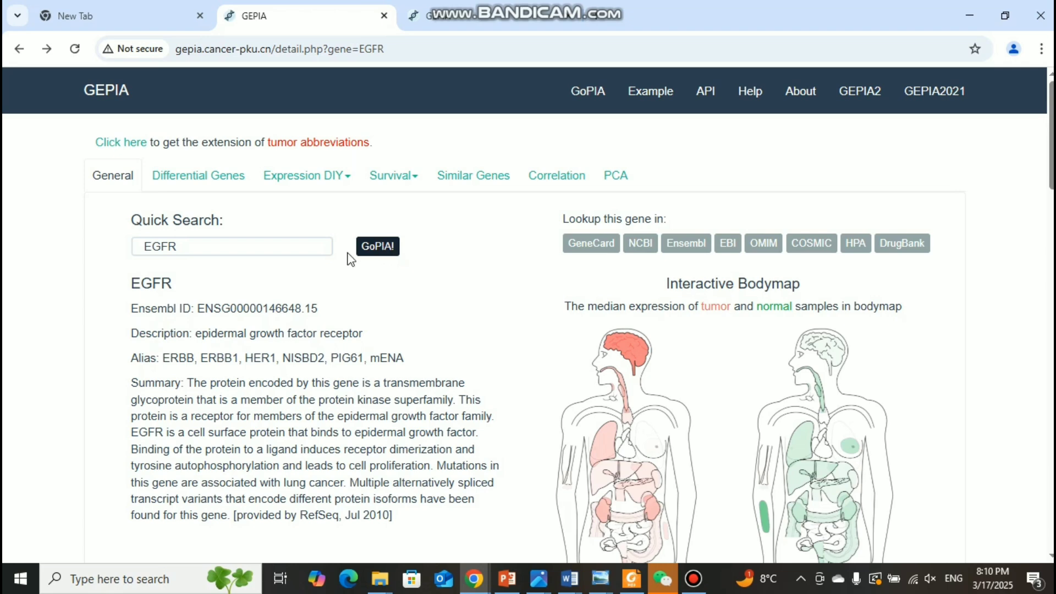
left_click(383, 247)
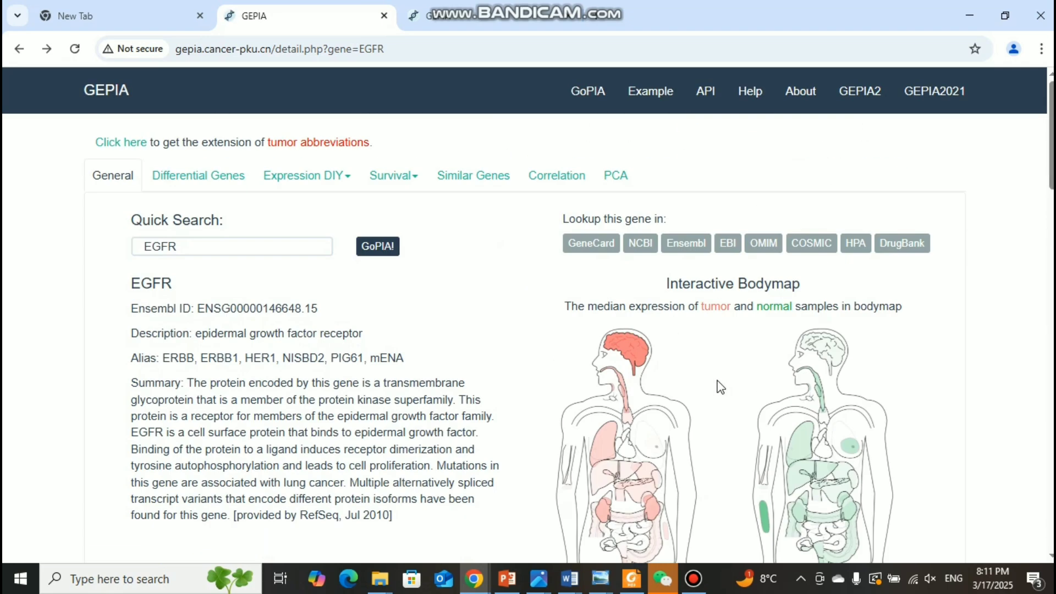
Step: Try the Log2(TPM + 1) scale on the EGFR bodymap and switch it back off
scroll(889, 421, "down", 5)
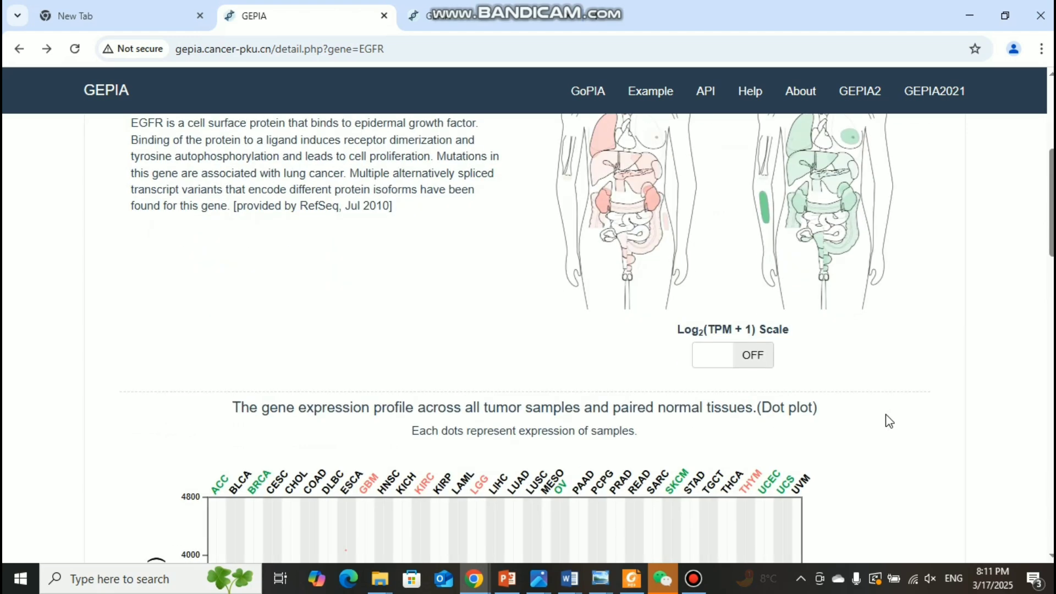
scroll(889, 420, "up", 3)
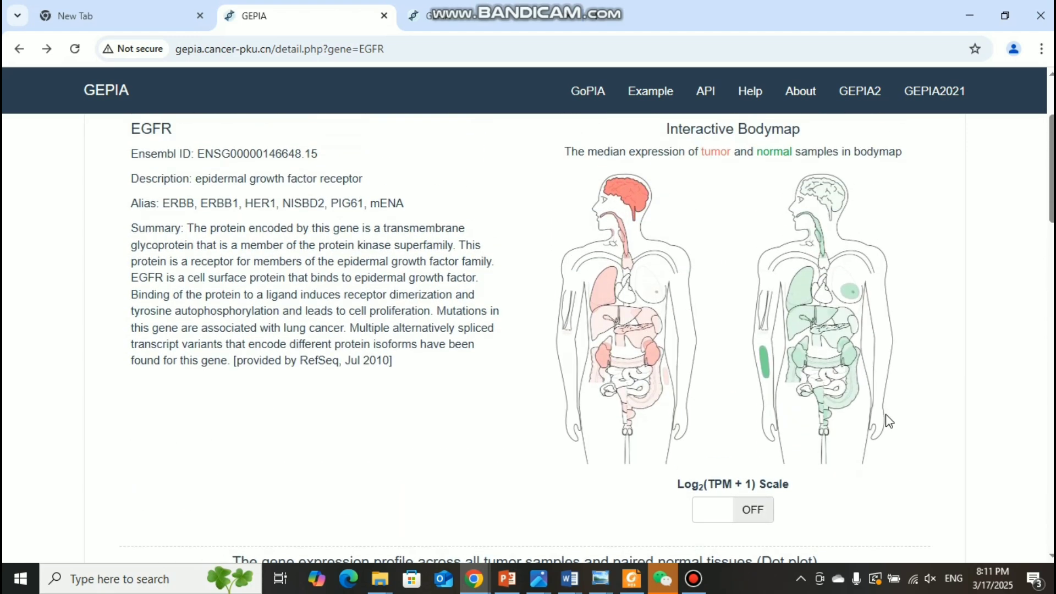
left_click(755, 512)
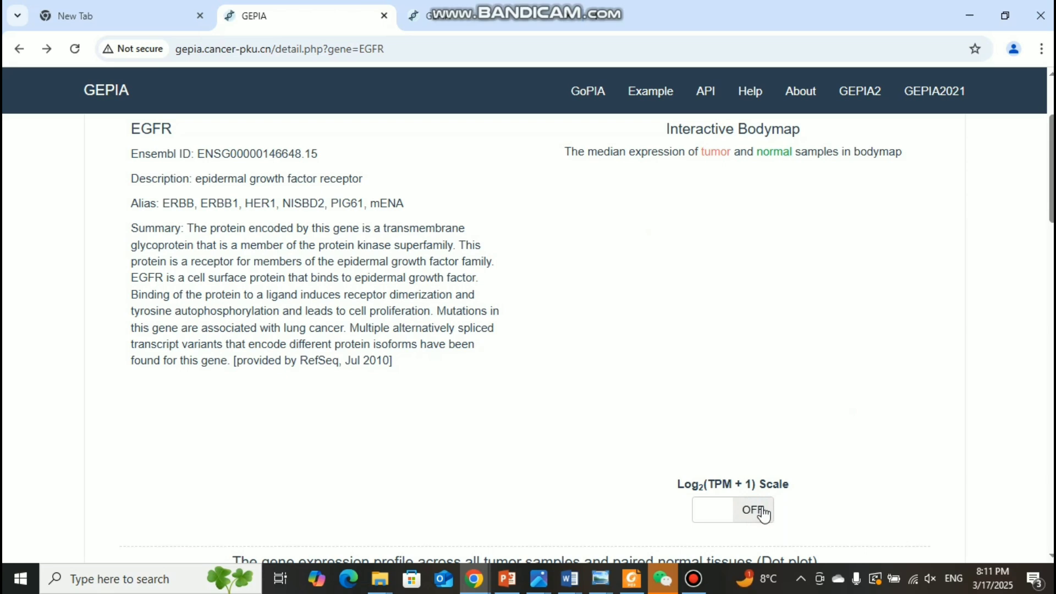
left_click(743, 510)
left_click(750, 510)
scroll(752, 514, "down", 5)
scroll(873, 414, "up", 6)
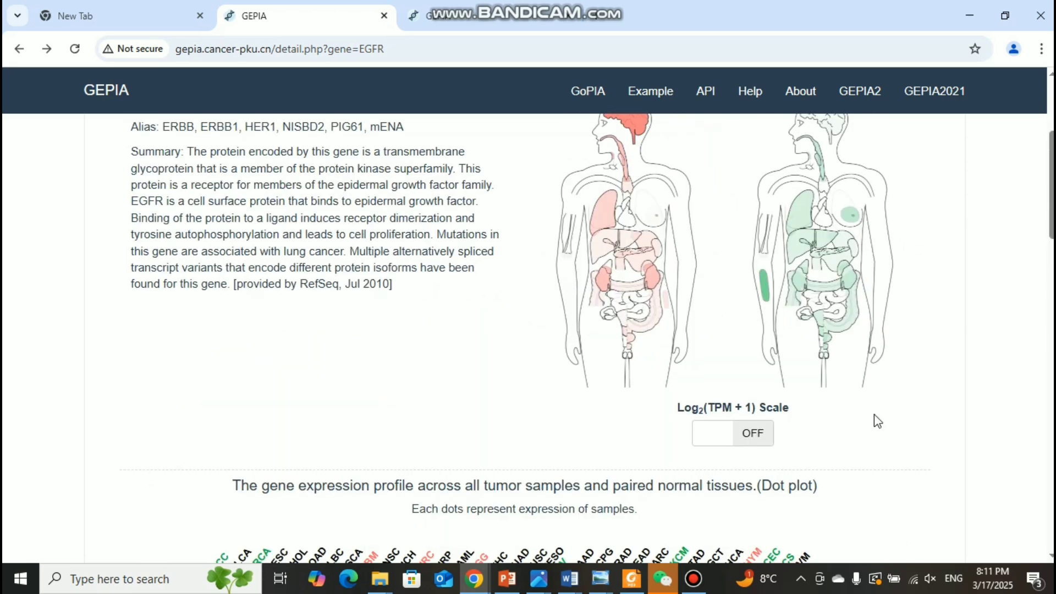
scroll(868, 376, "down", 3)
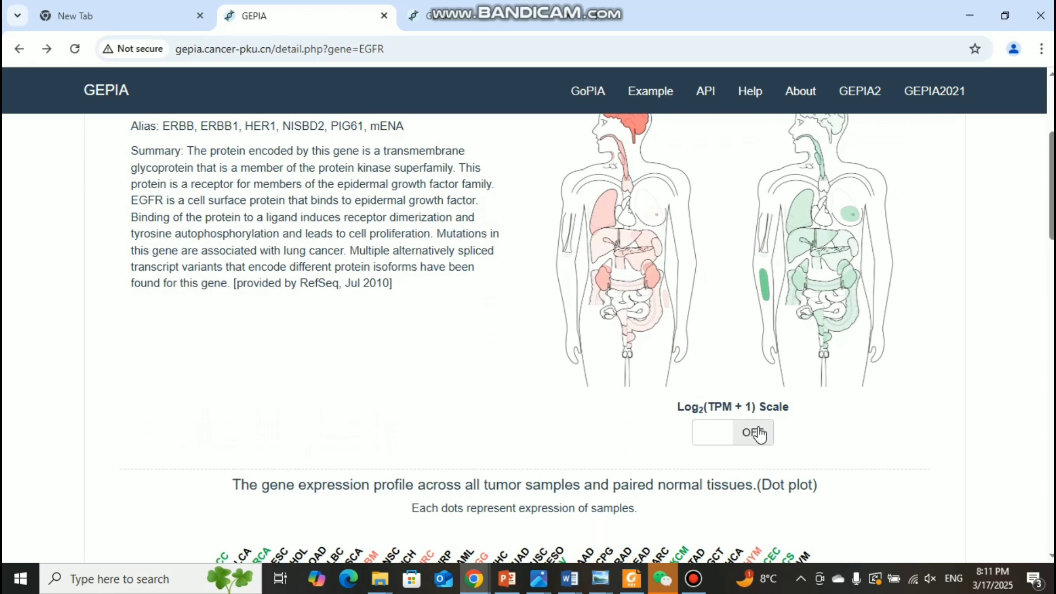
scroll(400, 308, "up", 4)
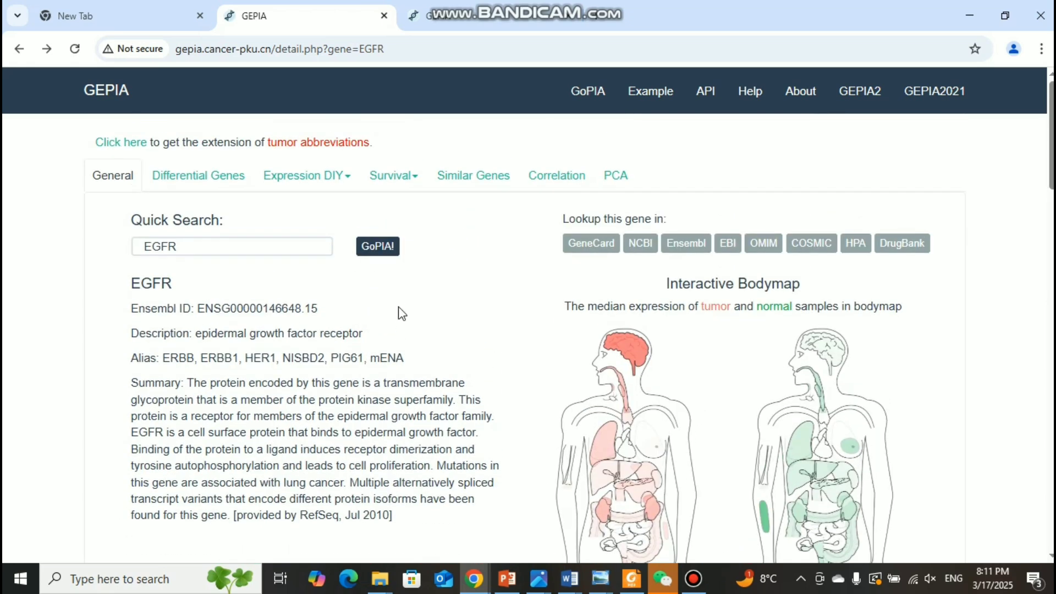
Step: Compare the median EGFR expression of the brain between the tumor and normal bodymaps
scroll(401, 311, "down", 3)
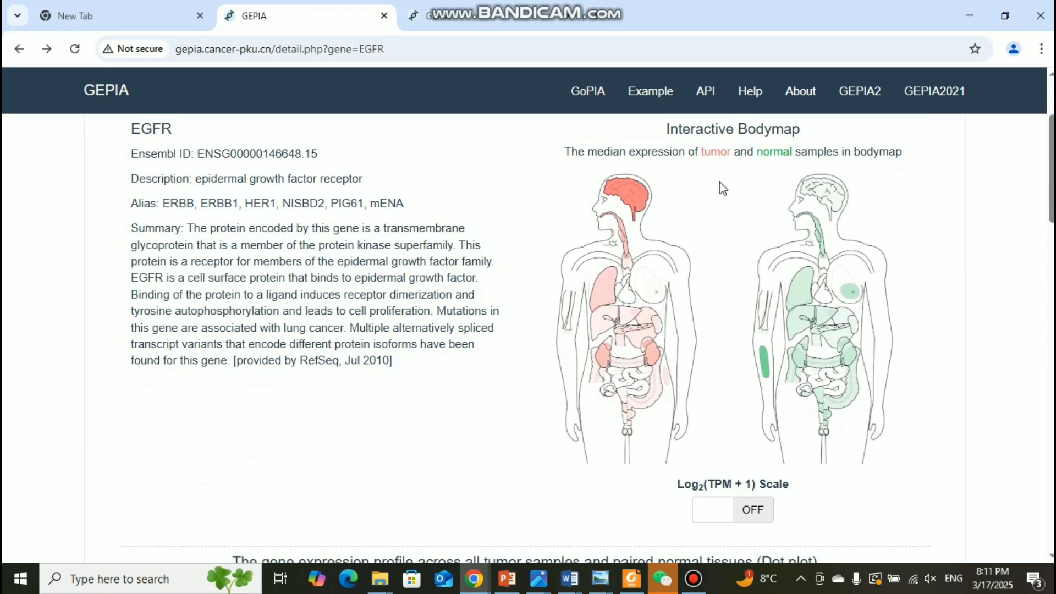
scroll(502, 219, "up", 1)
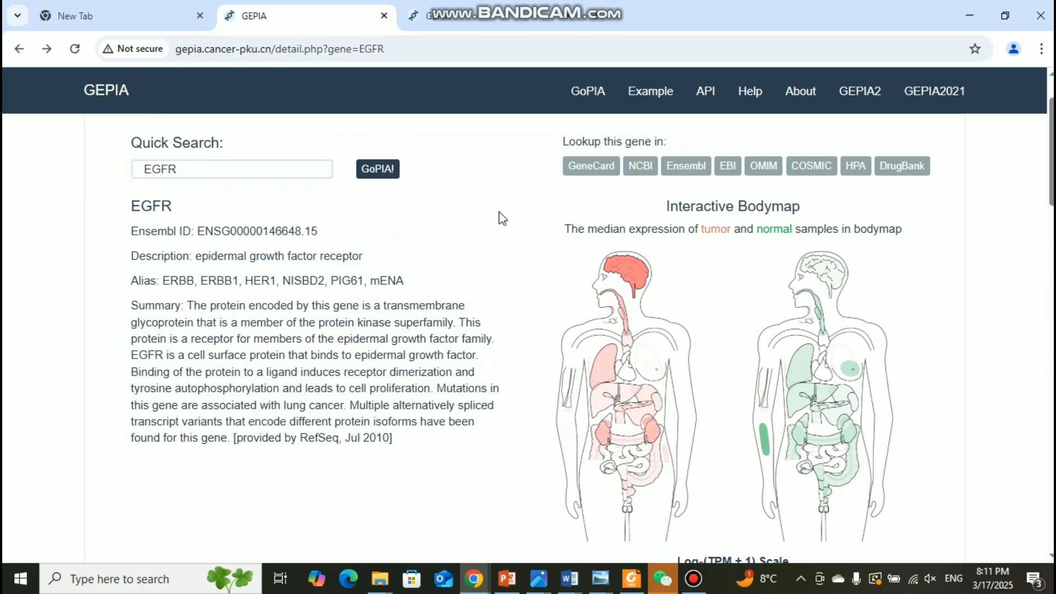
scroll(502, 218, "down", 2)
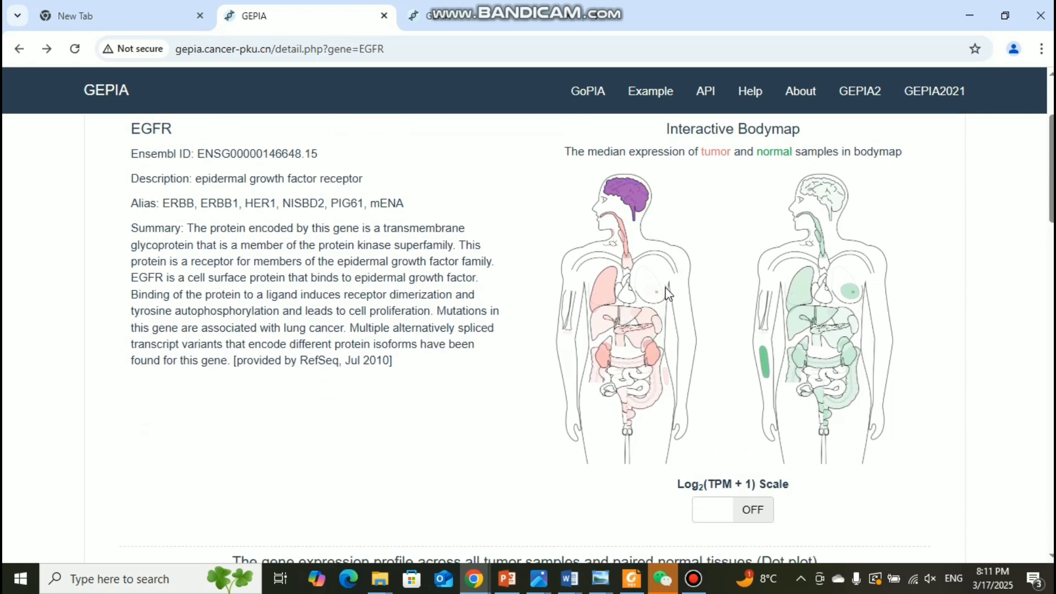
mouse_move(631, 417)
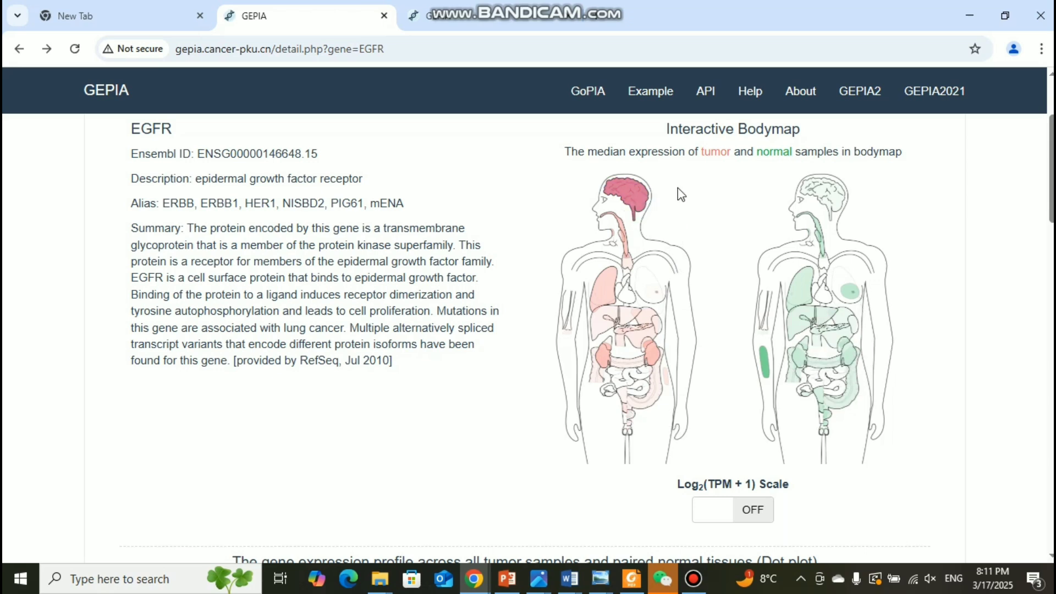
scroll(698, 205, "up", 2)
scroll(698, 206, "down", 3)
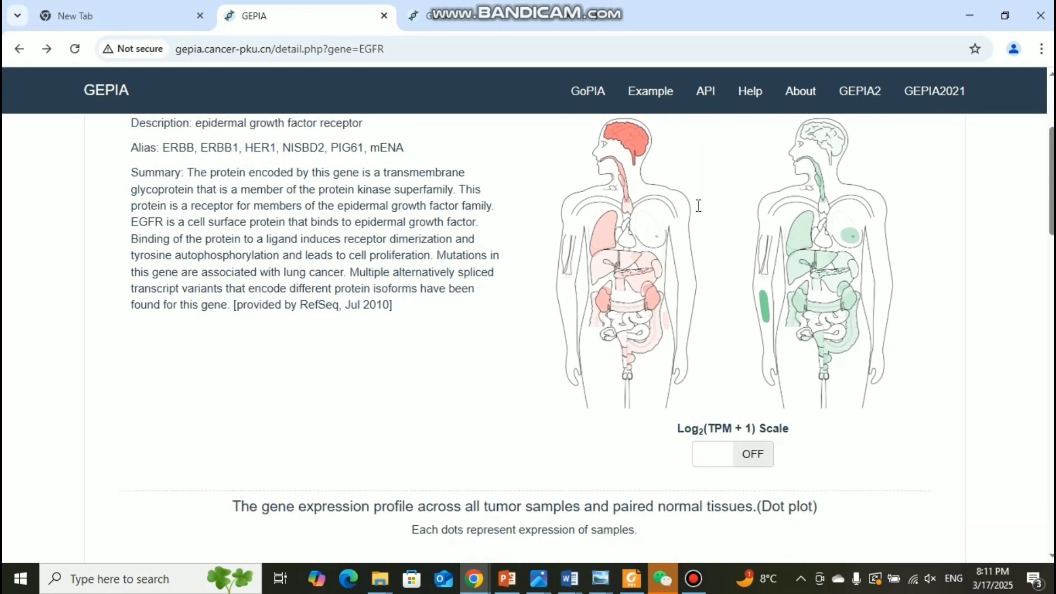
scroll(698, 205, "up", 1)
mouse_move(638, 194)
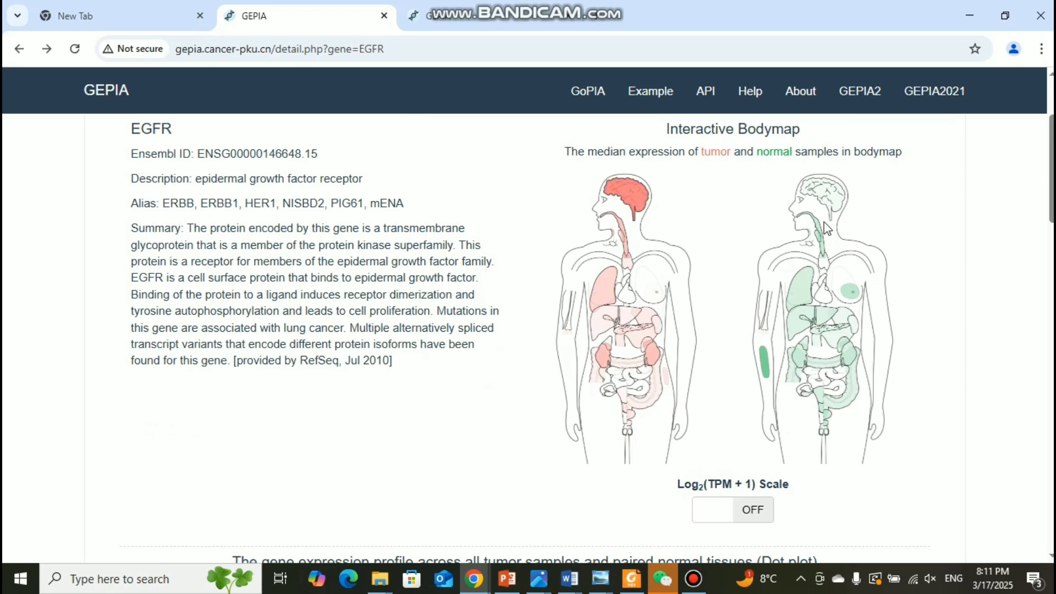
mouse_move(833, 197)
scroll(697, 325, "down", 1)
scroll(698, 324, "up", 1)
Step: Compare the median EGFR expression of the lung between the tumor and normal bodymaps
mouse_move(601, 285)
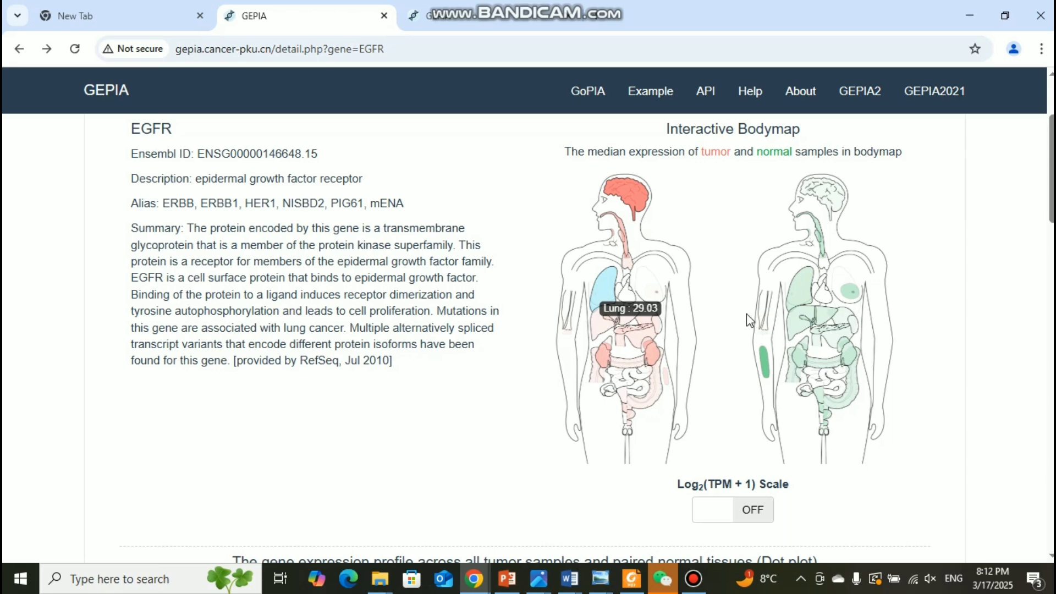
mouse_move(802, 300)
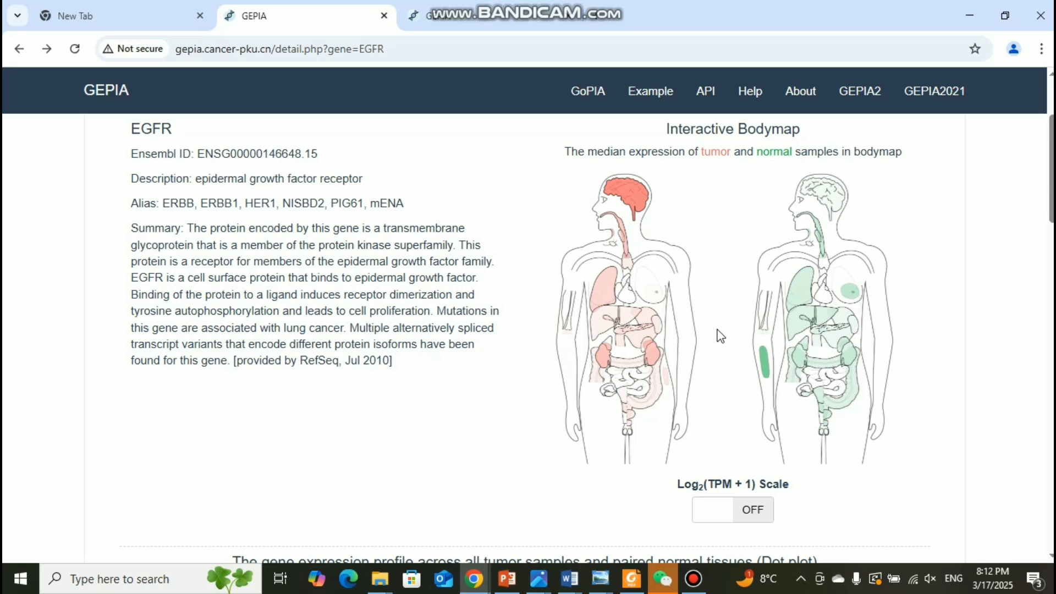
scroll(960, 373, "down", 4)
scroll(960, 372, "up", 3)
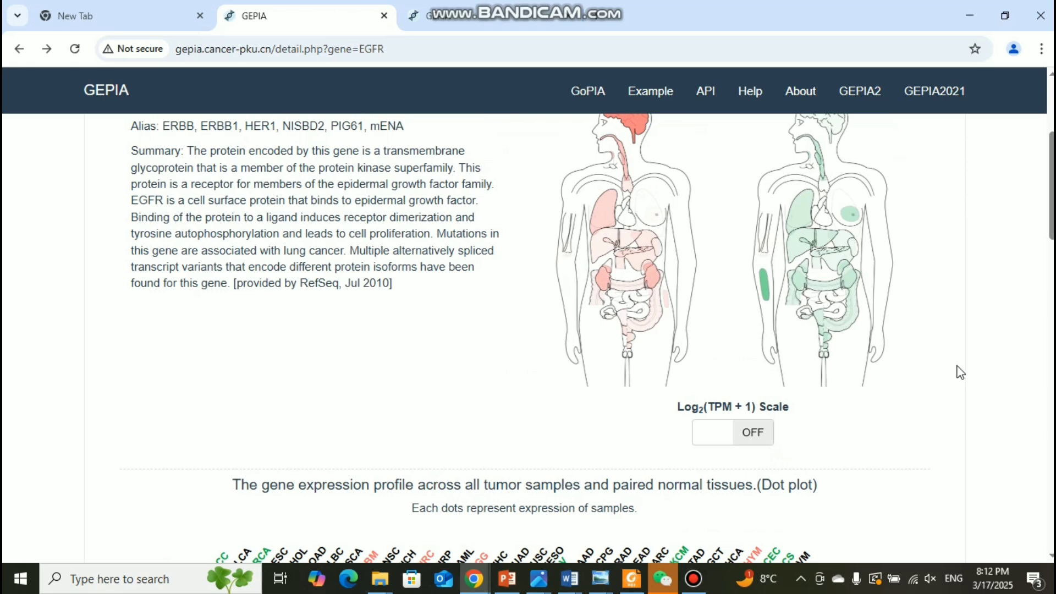
scroll(960, 373, "up", 4)
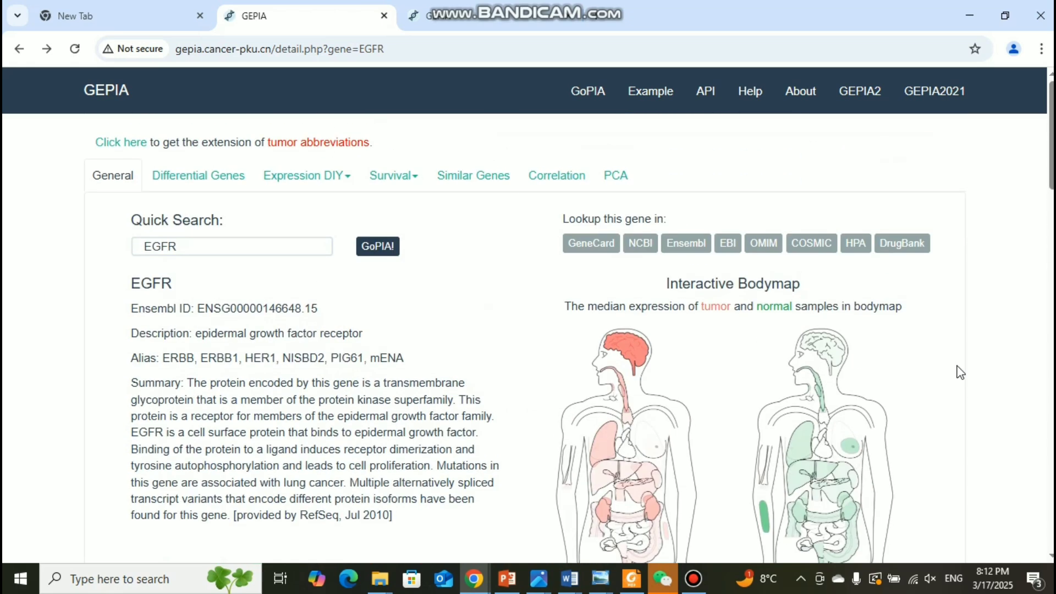